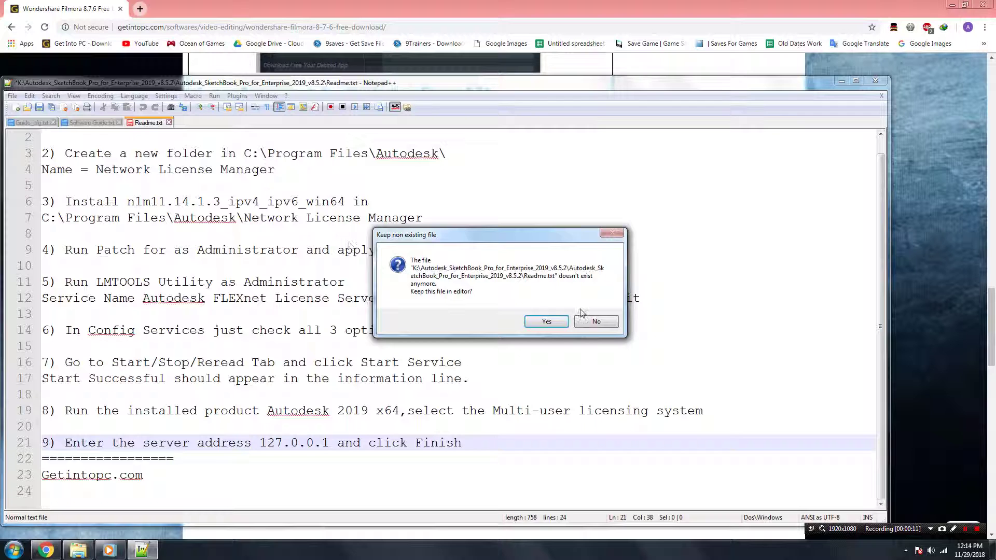
# Discard the missing Readme.txt from the editor, maximize the window, and review the guide's first instruction about turning off the Internet.
pyautogui.click(596, 322)
pyautogui.doubleClick(342, 89)
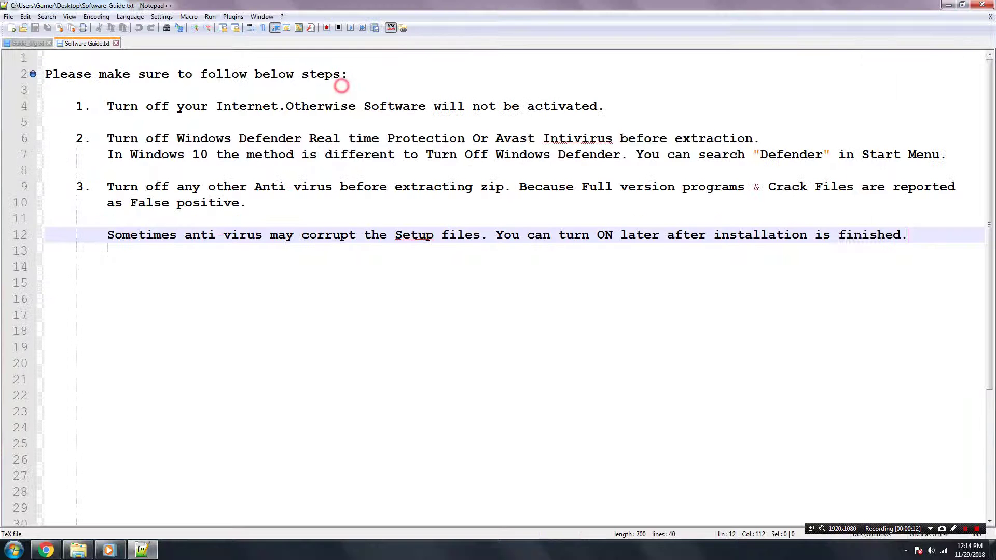
pyautogui.moveTo(44, 74); pyautogui.dragTo(322, 77)
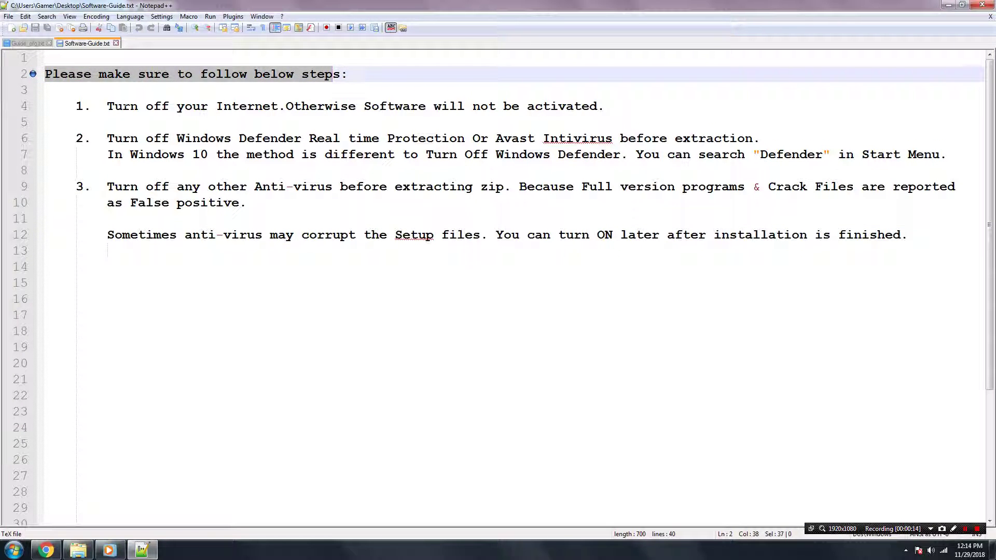
pyautogui.moveTo(115, 106); pyautogui.dragTo(604, 106)
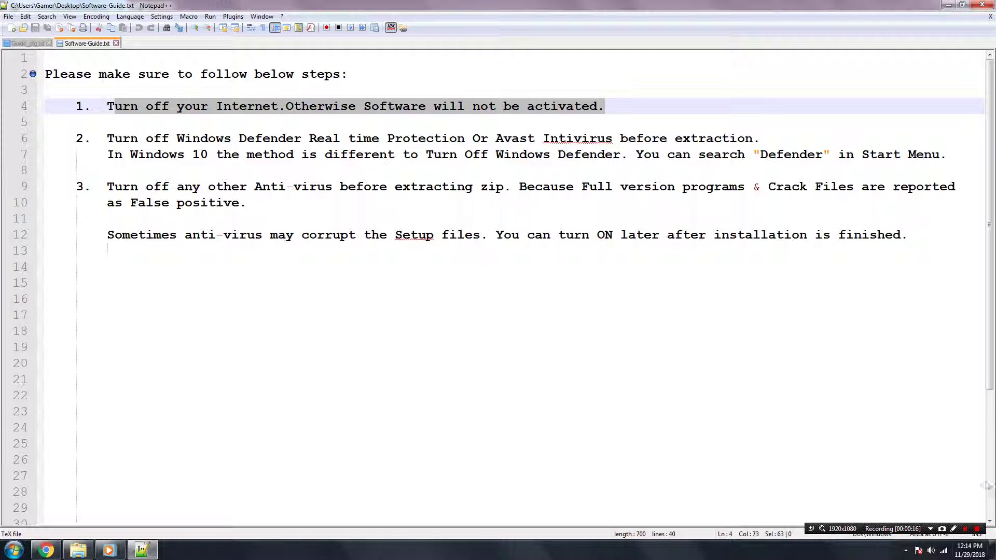
# Disable the Wireless Network Connection adapter in Network Connections and close that window.
pyautogui.rightClick(944, 552)
pyautogui.click(928, 545)
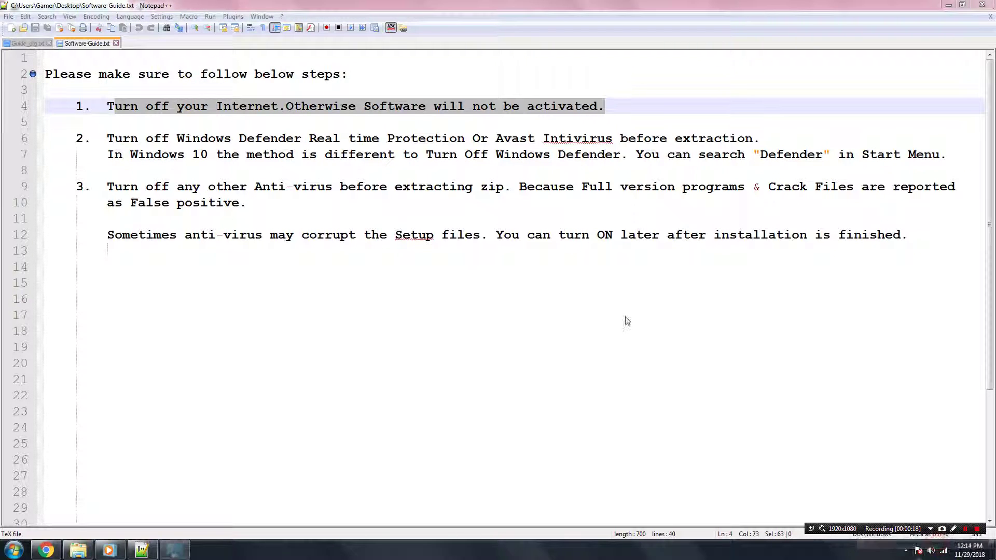
pyautogui.click(307, 130)
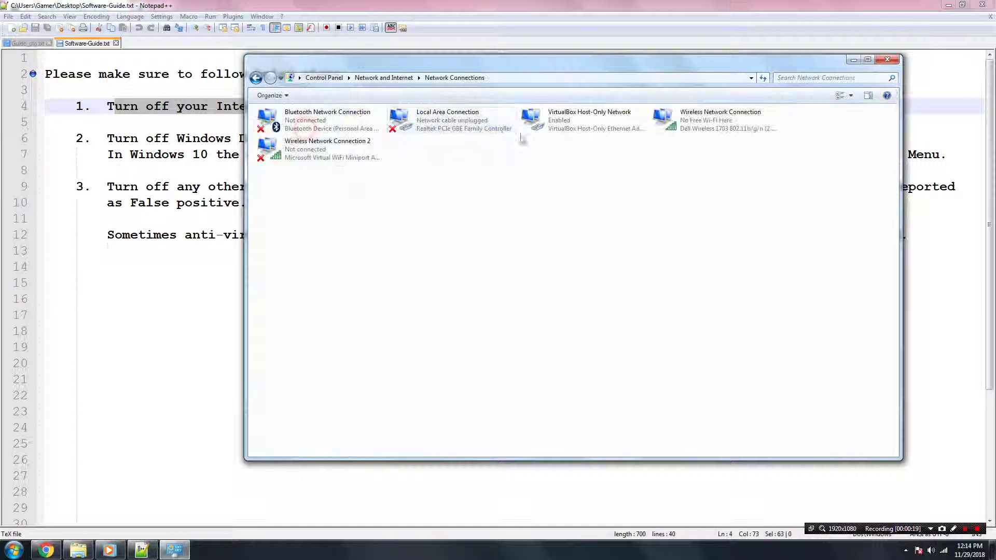
pyautogui.rightClick(711, 121)
pyautogui.click(726, 128)
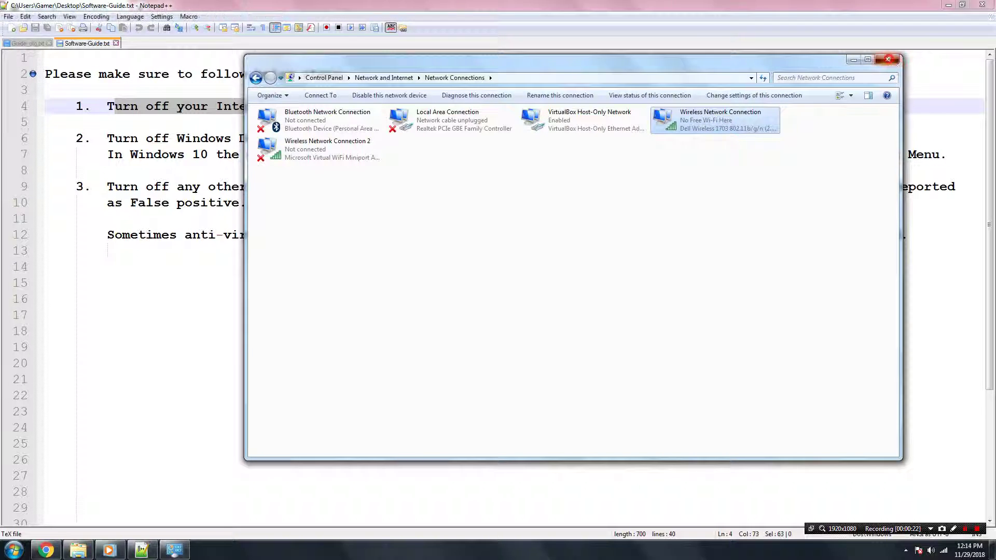
pyautogui.click(894, 61)
# Review the guide's antivirus instructions and check the real-time protection setting in Microsoft Security Essentials.
pyautogui.moveTo(108, 138); pyautogui.dragTo(908, 235)
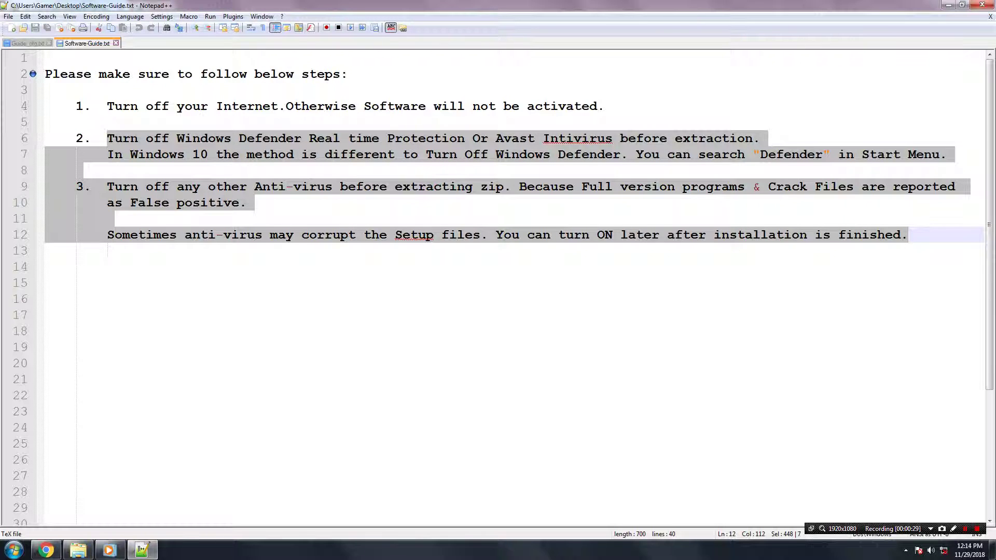
pyautogui.click(905, 551)
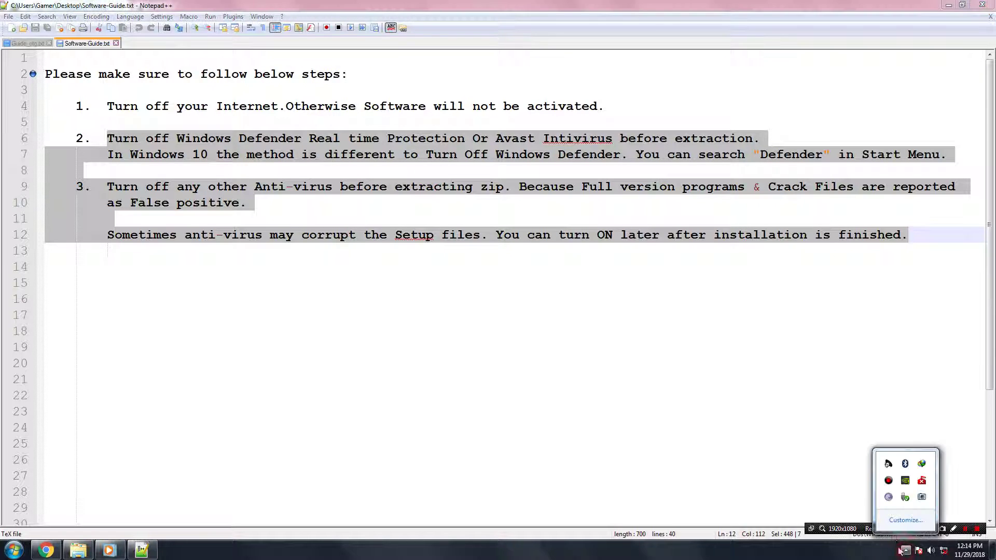
pyautogui.doubleClick(923, 482)
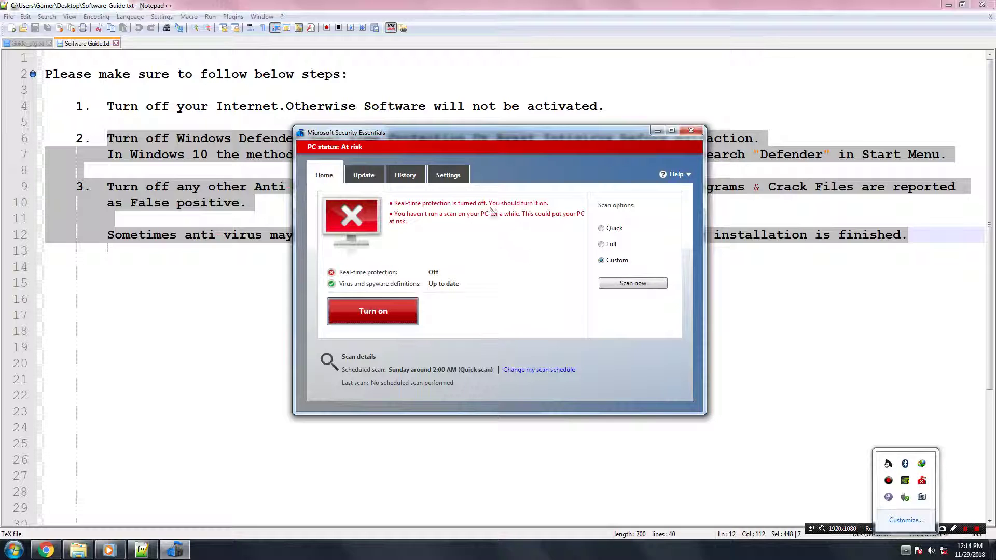
pyautogui.click(457, 176)
pyautogui.click(355, 220)
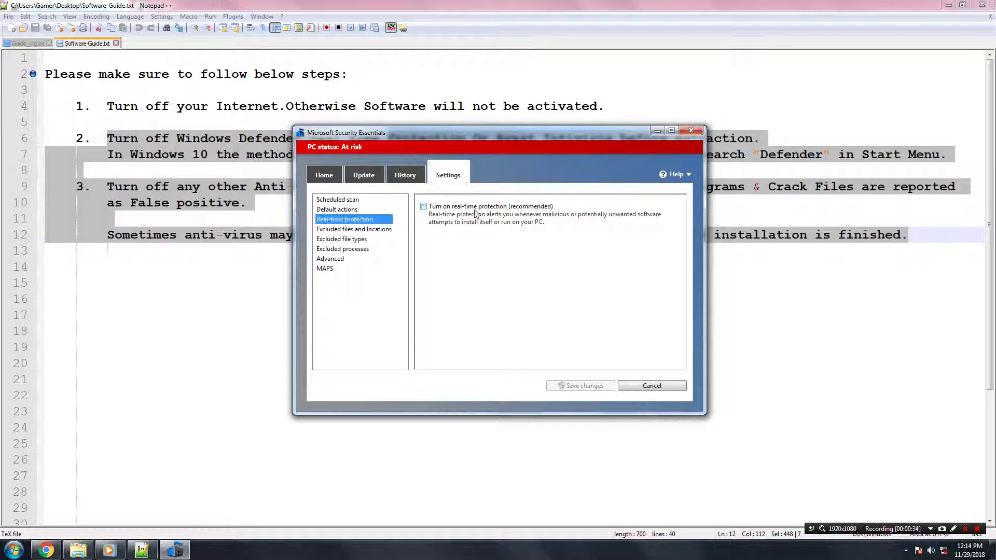
pyautogui.click(325, 175)
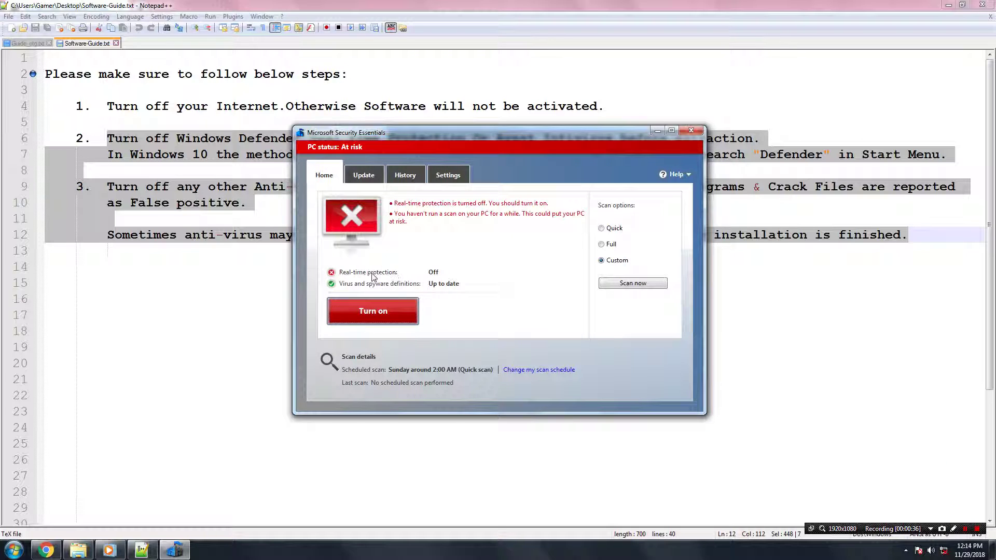
pyautogui.click(691, 131)
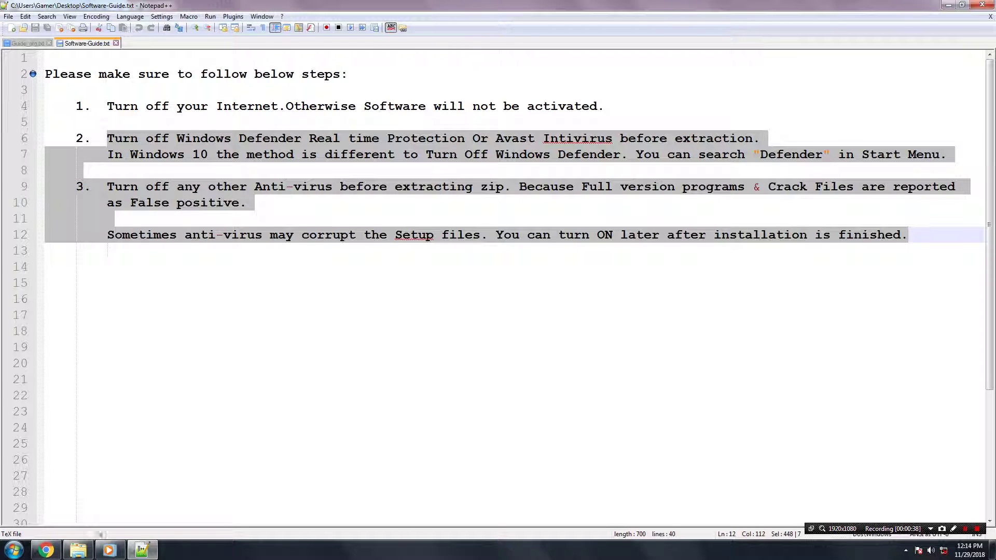
# Extract the Wondershare_Filmora_8.7.6.2x64 archive on Transcend (K:) into a folder of the same name.
pyautogui.click(78, 550)
pyautogui.click(174, 83)
pyautogui.rightClick(164, 84)
pyautogui.click(191, 141)
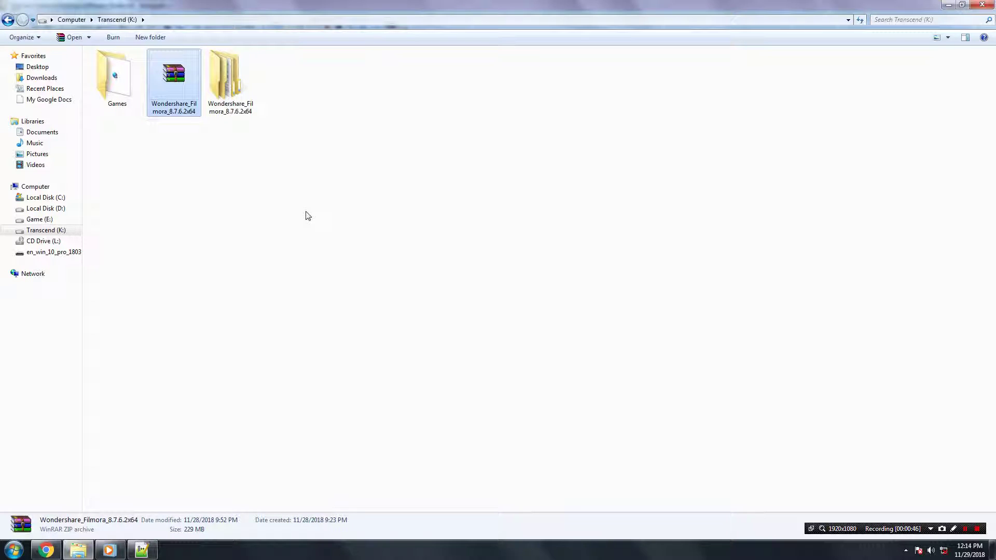
pyautogui.click(240, 206)
# Open the nested Wondershare_Filmora_8.7.6.2x64 folder and run the filmora_64bit_full846 installer as administrator.
pyautogui.doubleClick(228, 79)
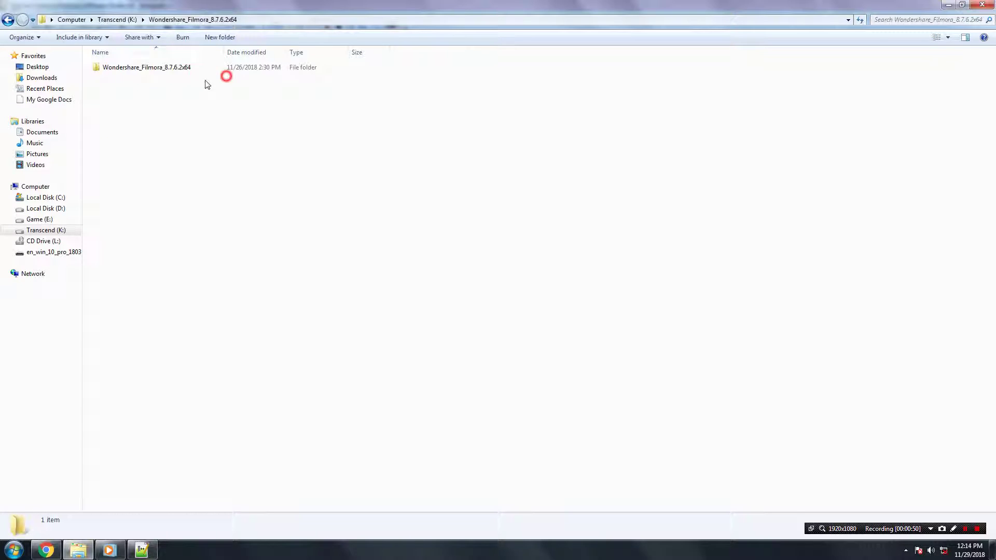
pyautogui.doubleClick(149, 69)
pyautogui.rightClick(112, 79)
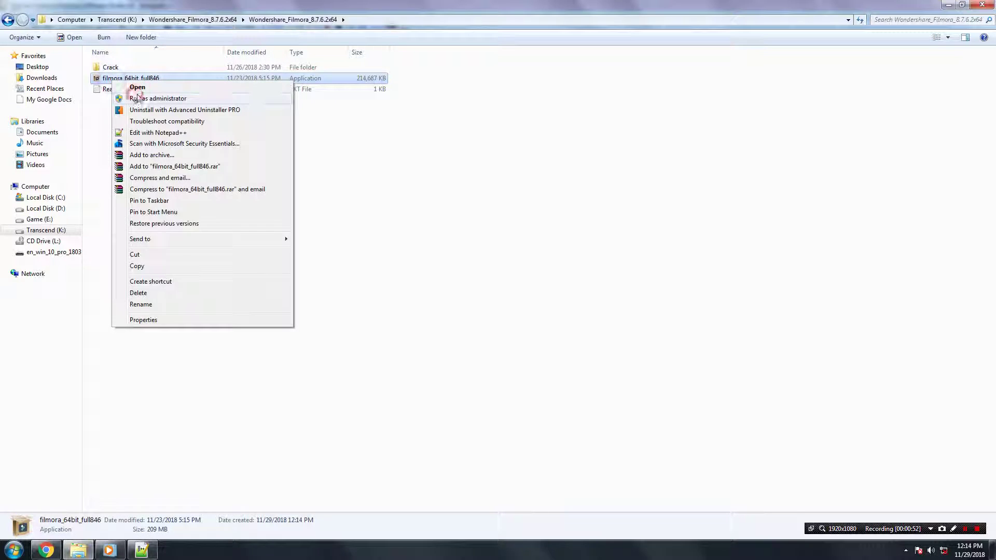
pyautogui.click(138, 98)
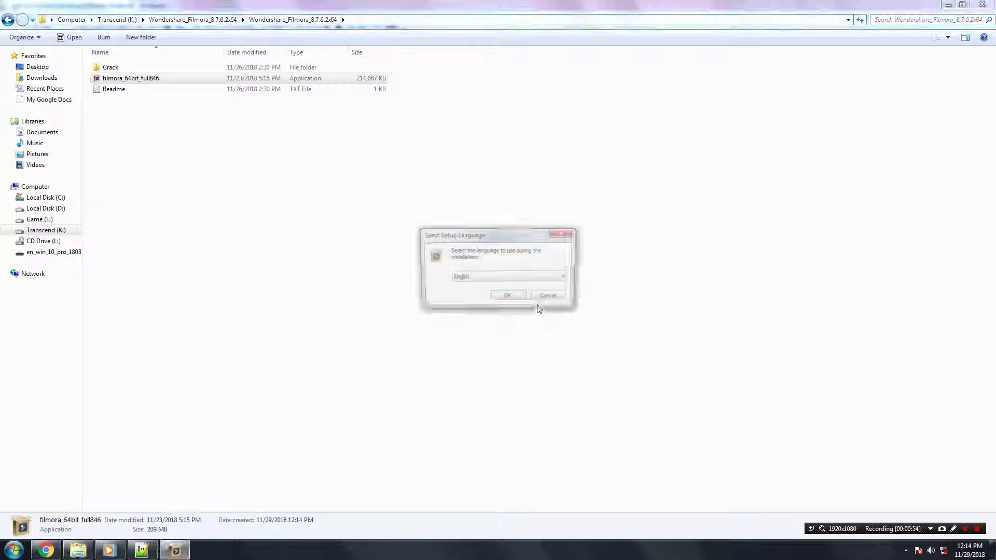
# Install Filmora in English, accepting the license agreement and using the existing folder C:\Program Files\Wondershare\Filmora.
pyautogui.click(512, 300)
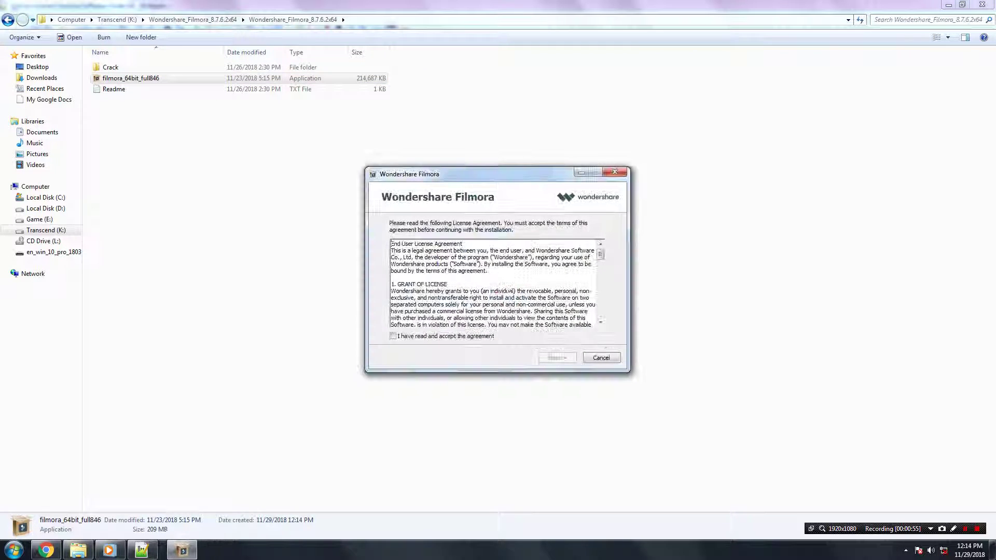
pyautogui.click(486, 338)
pyautogui.click(558, 358)
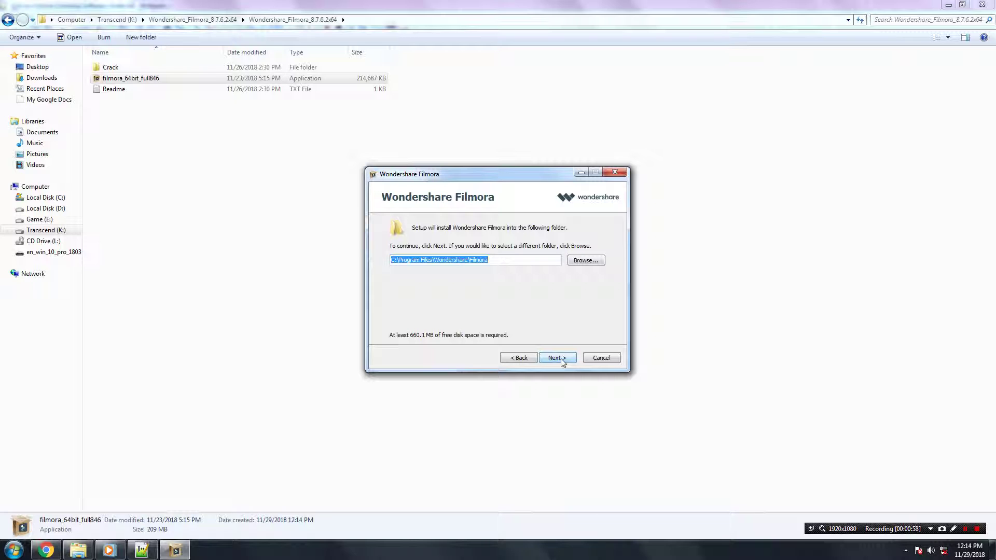
pyautogui.click(562, 359)
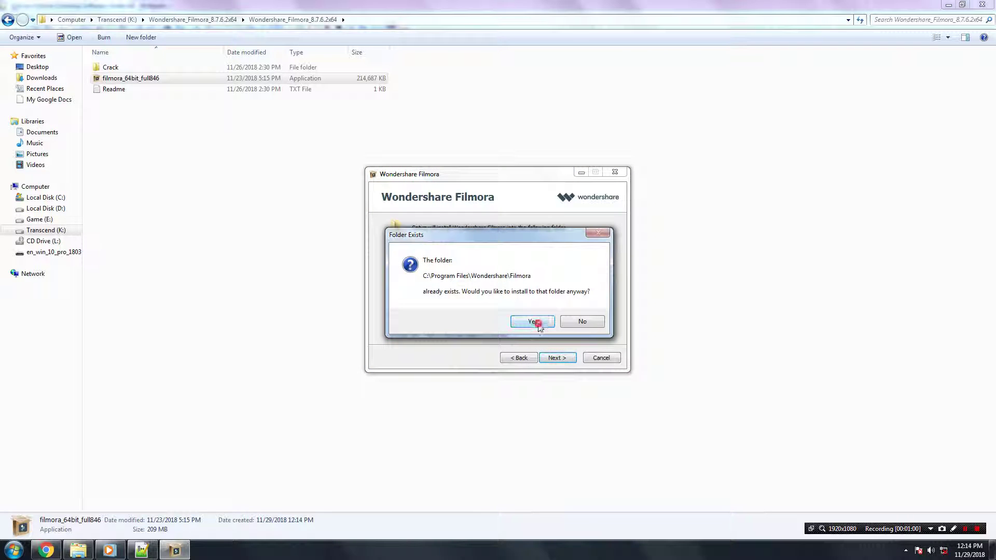
pyautogui.click(534, 322)
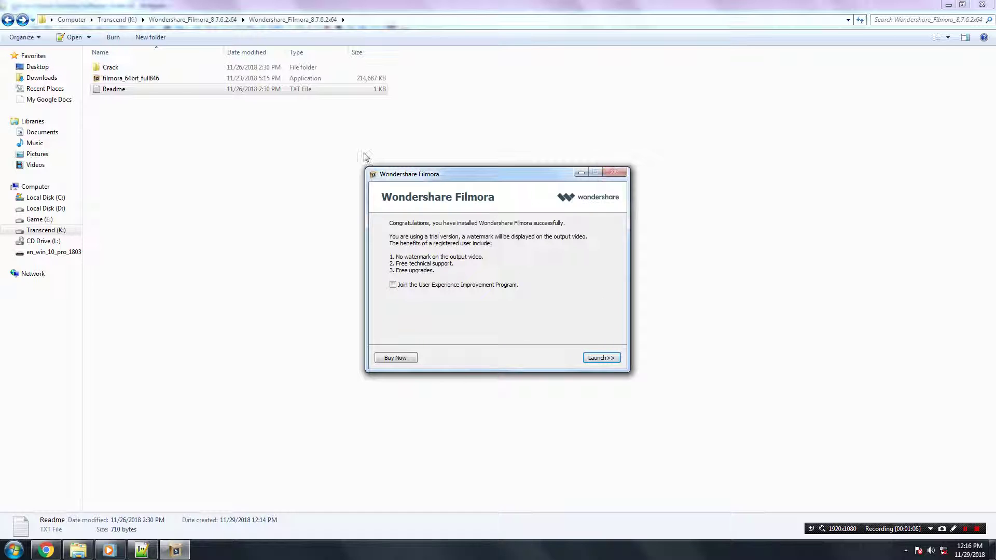
# Open the Crack folder, force the finished Filmora Setup program to end through Task Manager, and close Task Manager.
pyautogui.doubleClick(120, 68)
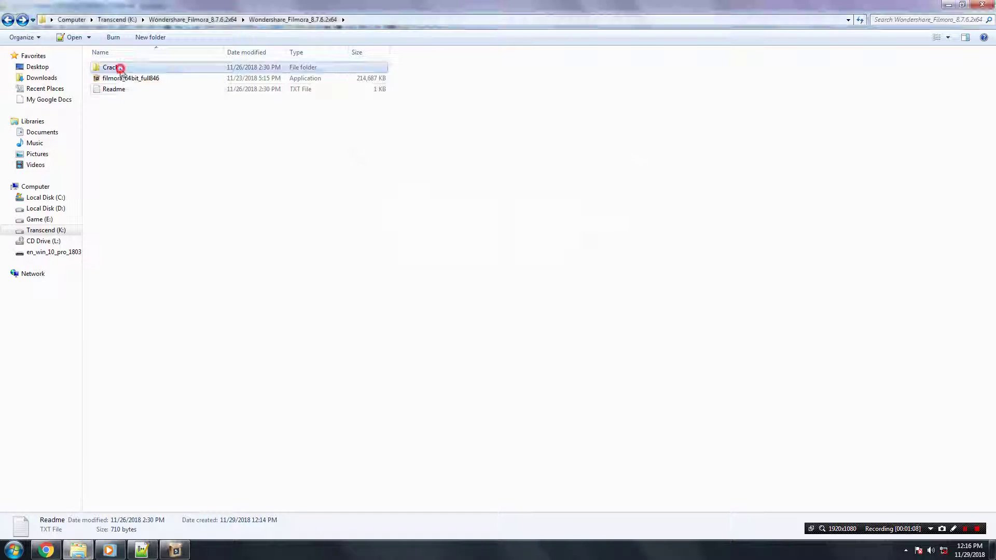
pyautogui.click(175, 550)
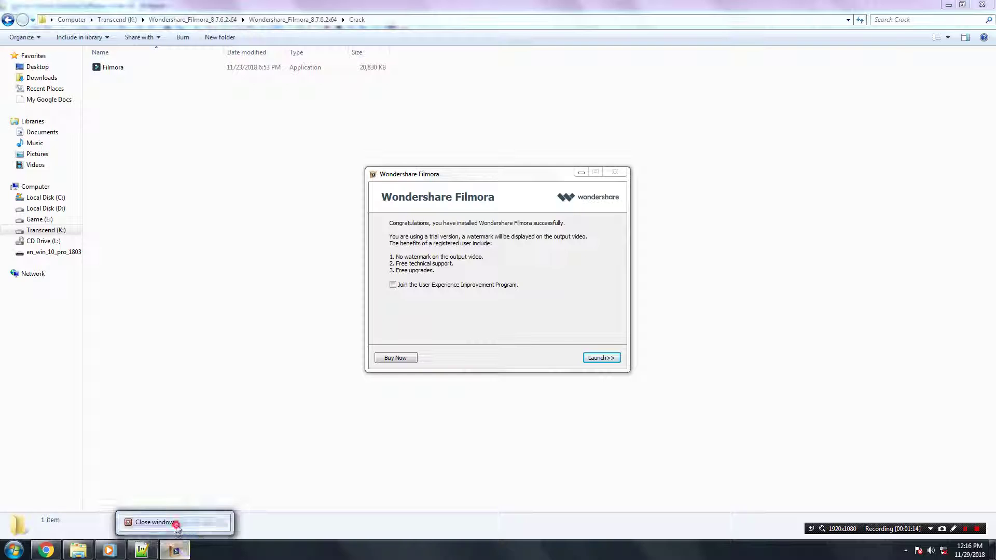
pyautogui.rightClick(316, 551)
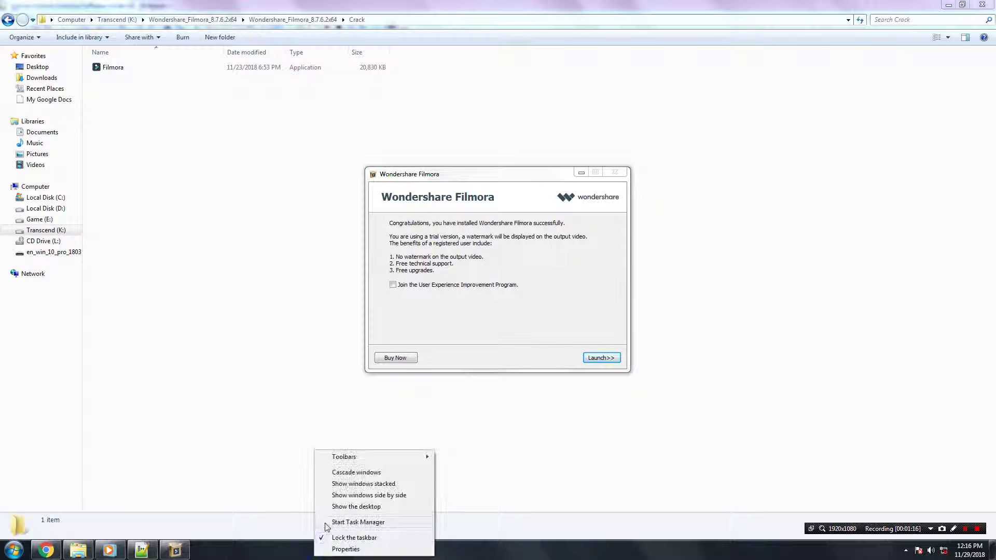
pyautogui.click(330, 521)
pyautogui.click(396, 115)
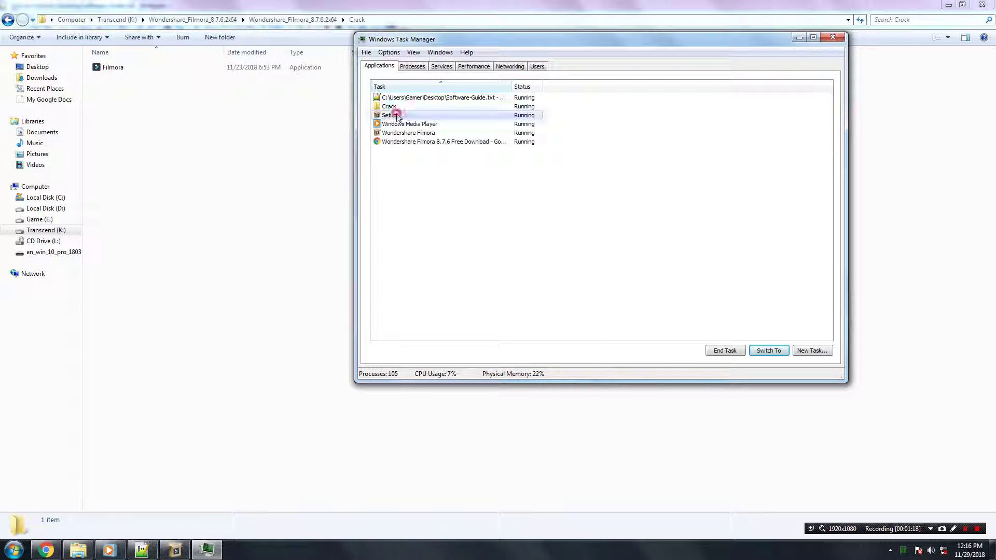
pyautogui.click(725, 351)
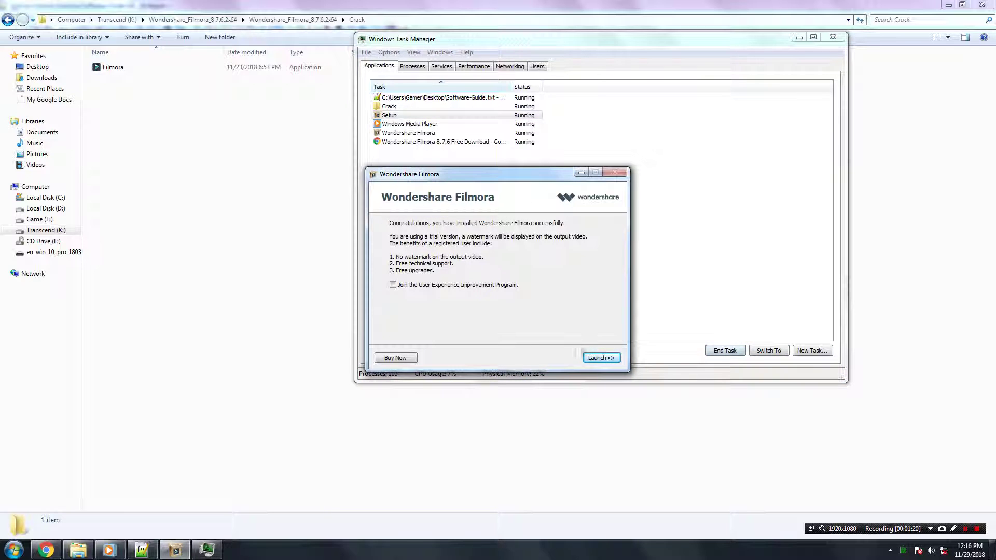
pyautogui.moveTo(469, 178); pyautogui.dragTo(174, 221)
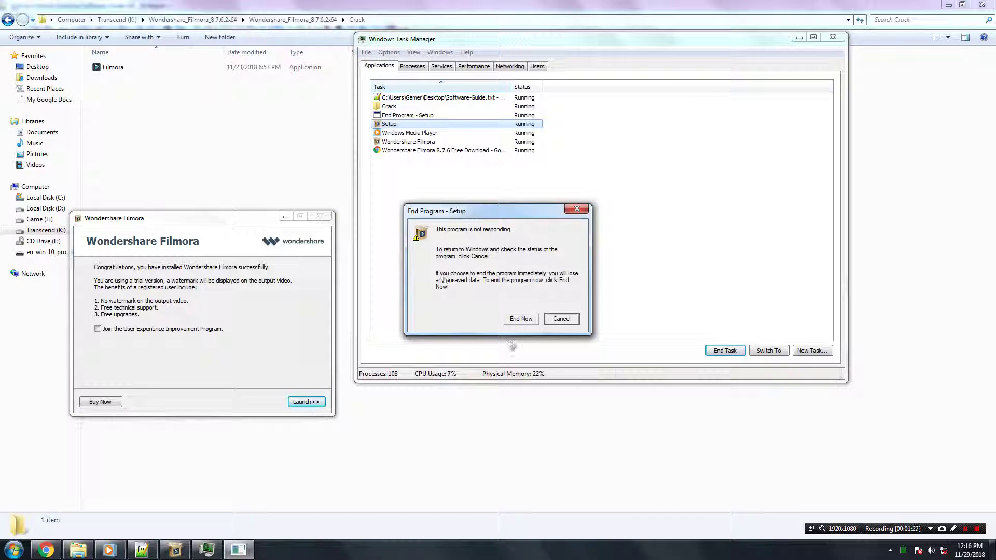
pyautogui.click(522, 320)
pyautogui.click(447, 283)
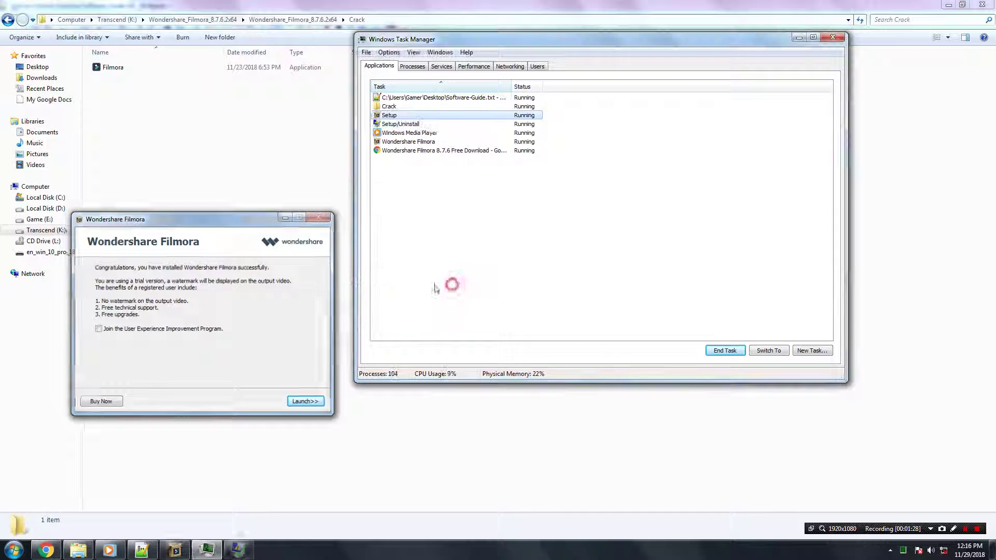
pyautogui.click(831, 39)
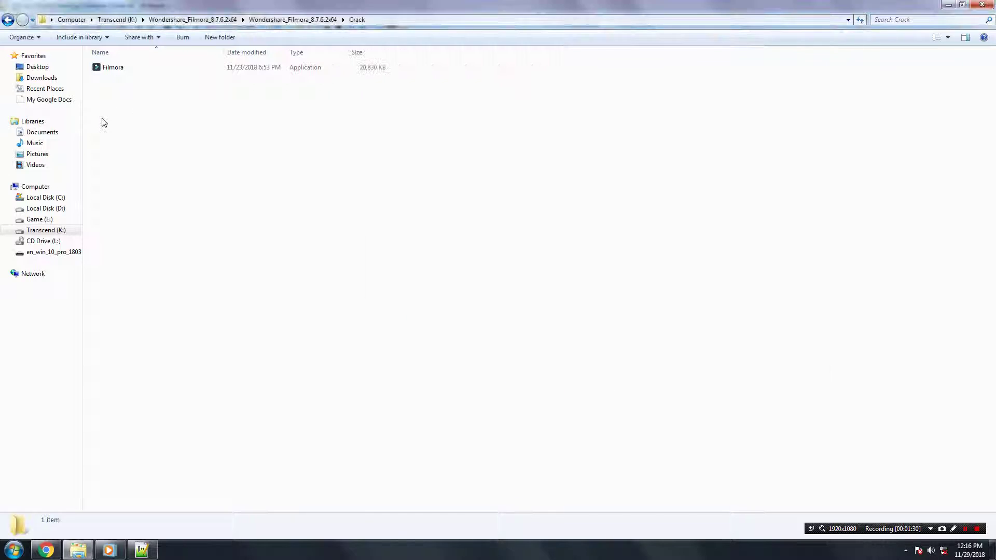
# Open the Readme file from the Filmora folder in Notepad++, review its host block entries, and close the editor.
pyautogui.click(8, 20)
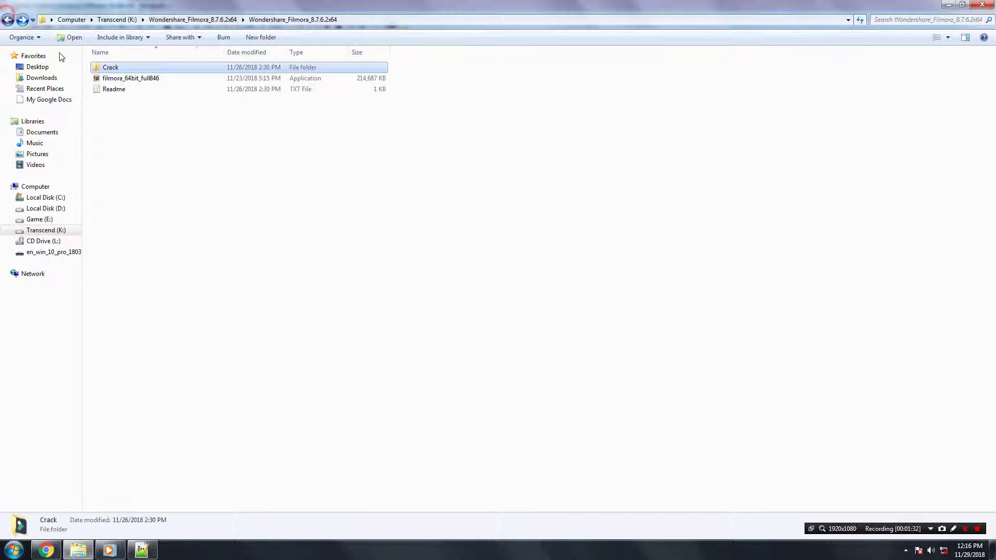
pyautogui.rightClick(106, 86)
pyautogui.click(121, 94)
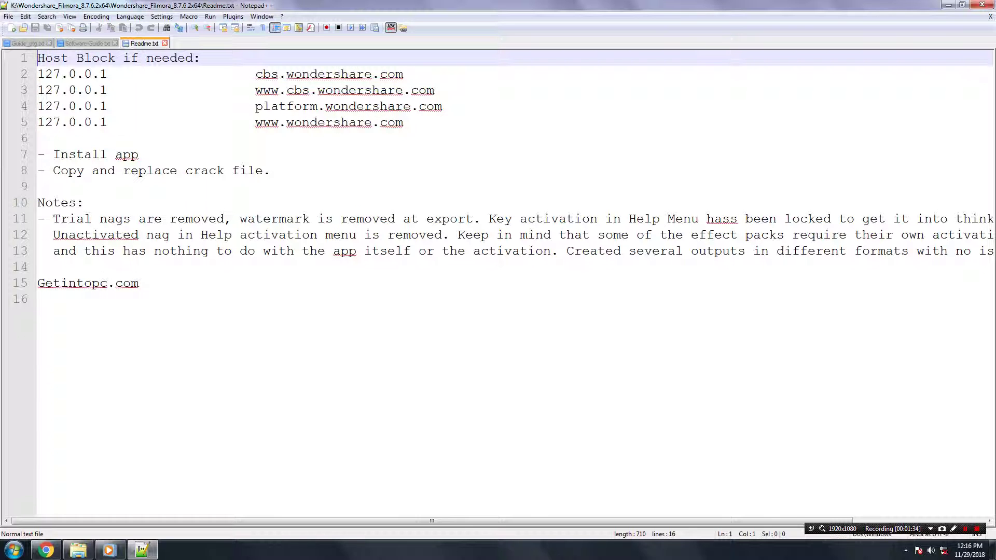
pyautogui.moveTo(38, 73); pyautogui.dragTo(357, 123)
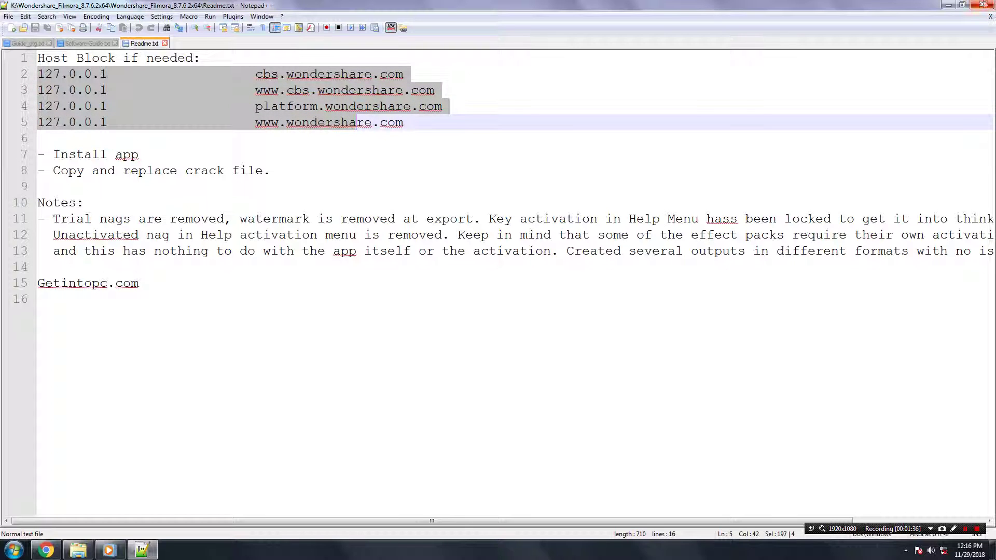
pyautogui.click(982, 4)
# Minimize the open windows to reach the desktop and open the Computer window.
pyautogui.click(13, 550)
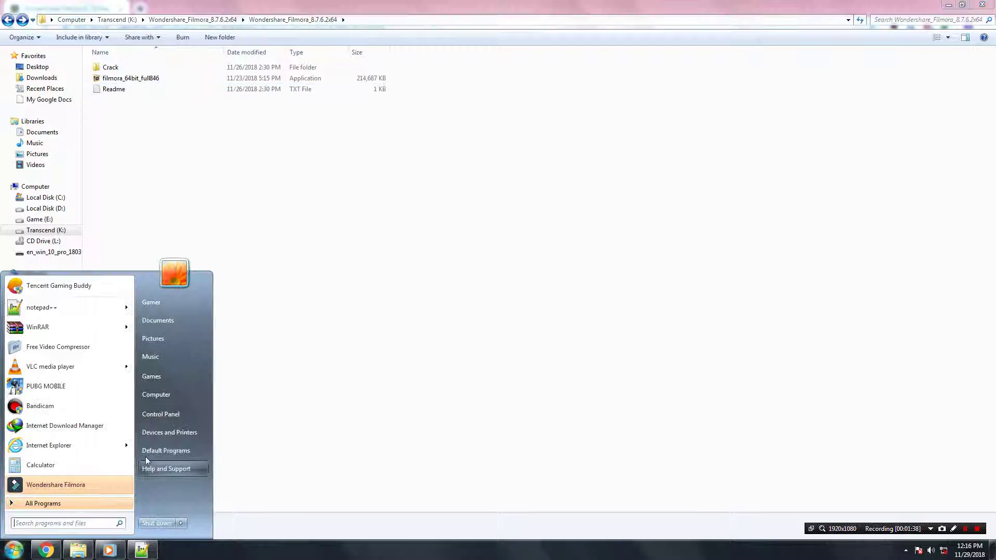
pyautogui.click(948, 4)
pyautogui.click(953, 5)
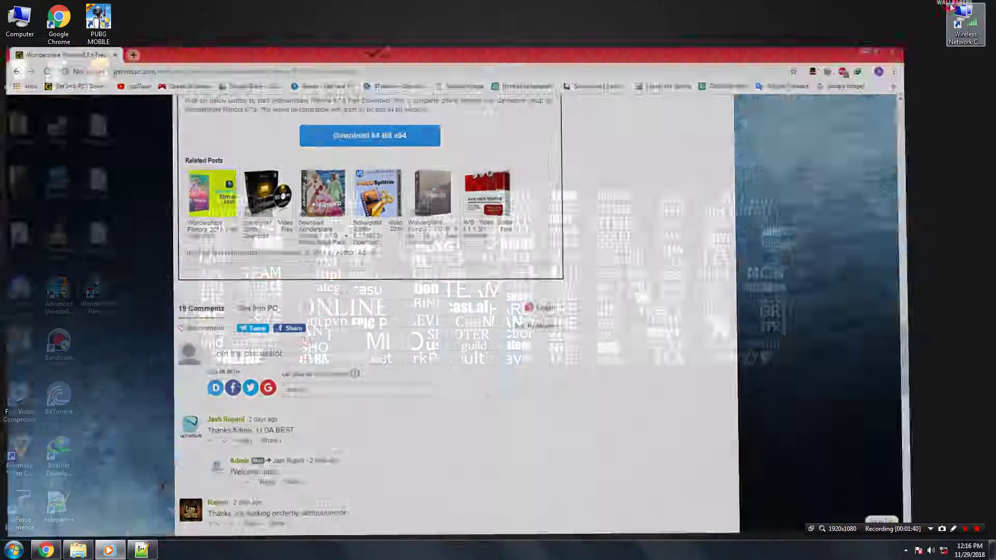
pyautogui.click(13, 550)
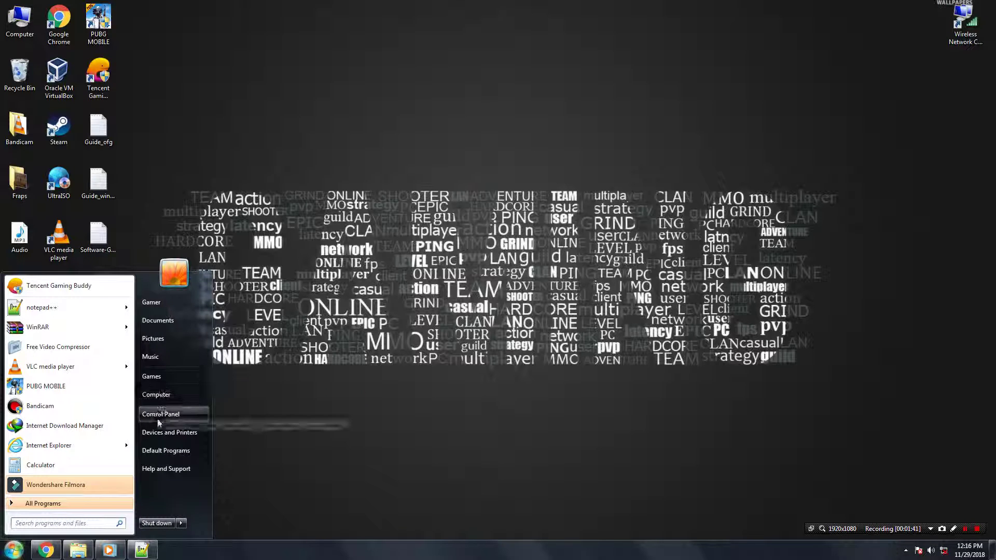
pyautogui.click(156, 395)
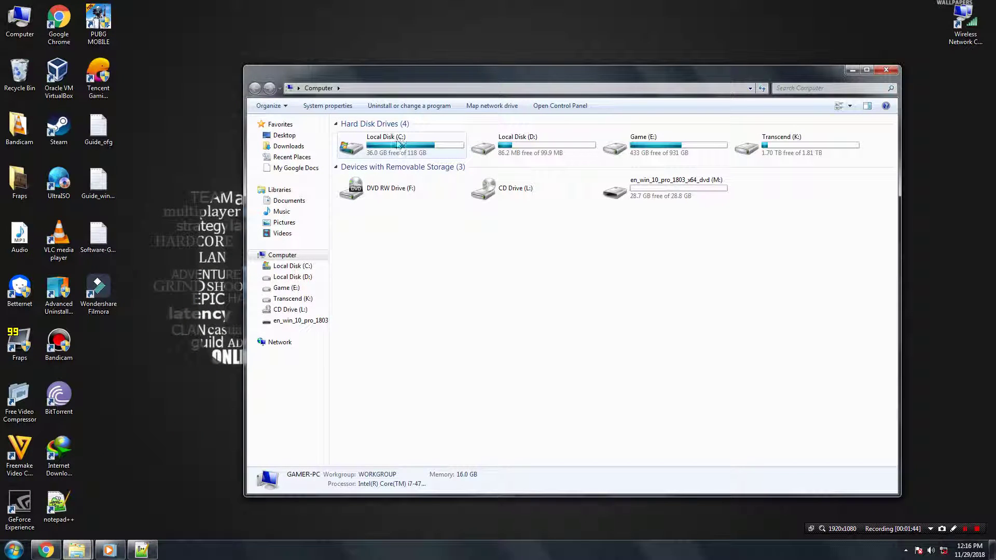
# Browse to the folder C:\Windows\System32\drivers\etc.
pyautogui.doubleClick(397, 150)
pyautogui.click(420, 229)
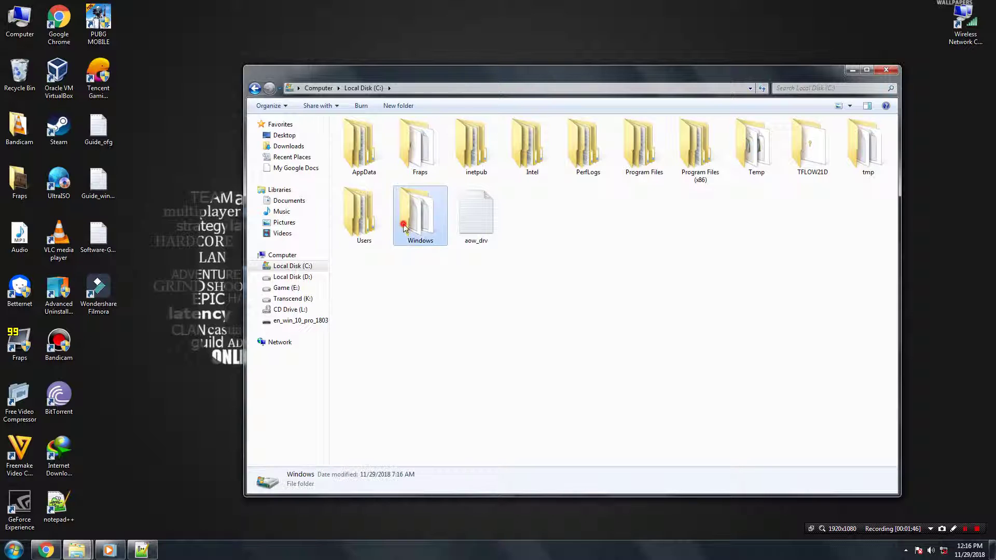
pyautogui.doubleClick(422, 230)
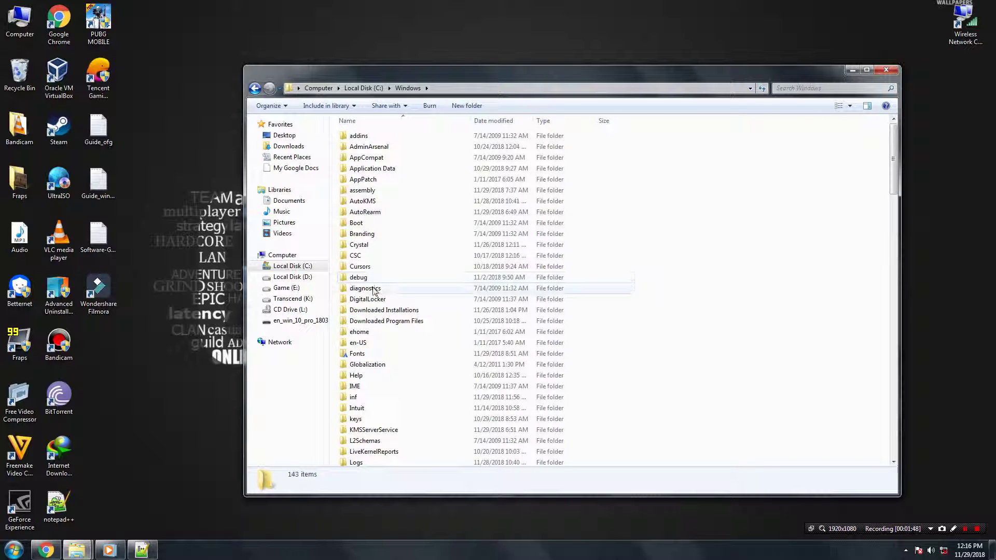
pyautogui.scroll(-10, 370, 328)
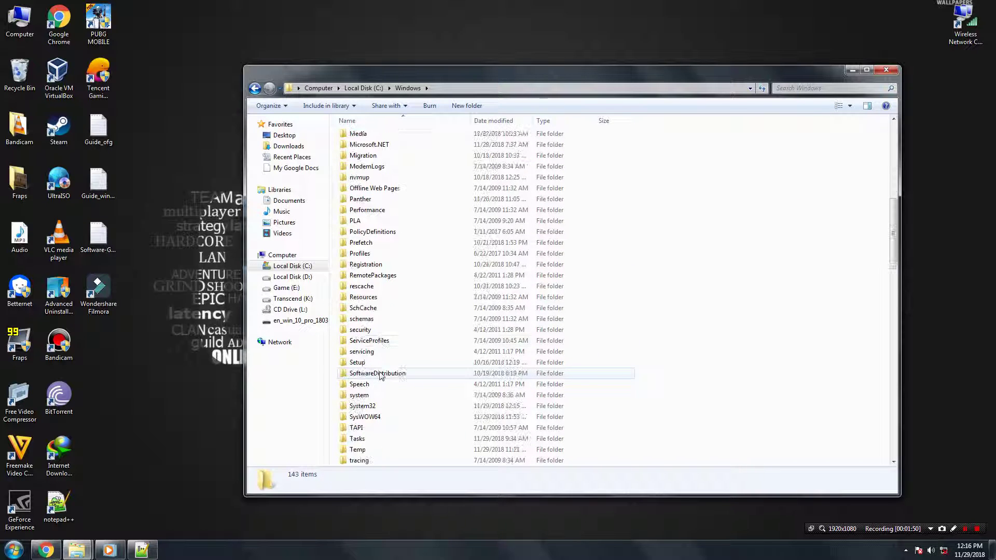
pyautogui.click(367, 408)
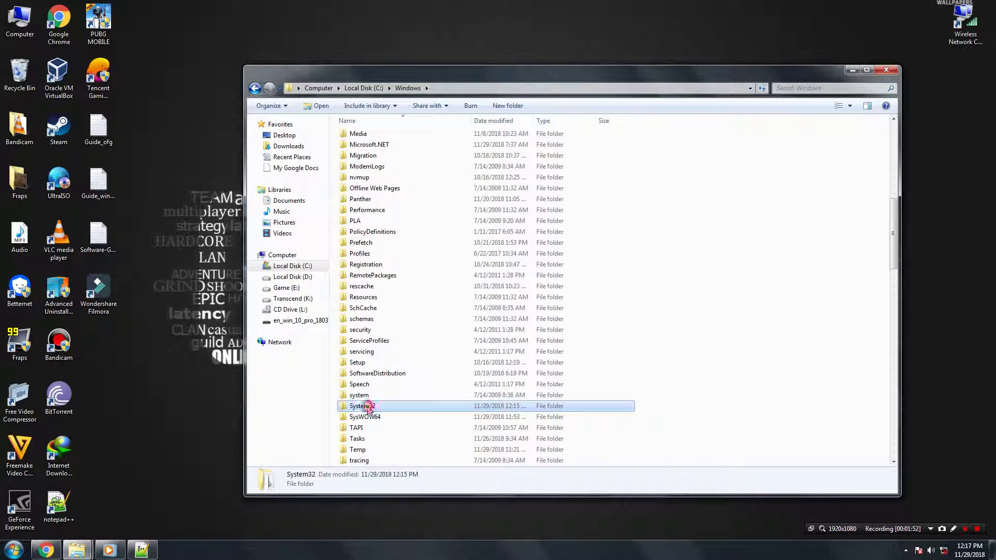
pyautogui.doubleClick(367, 408)
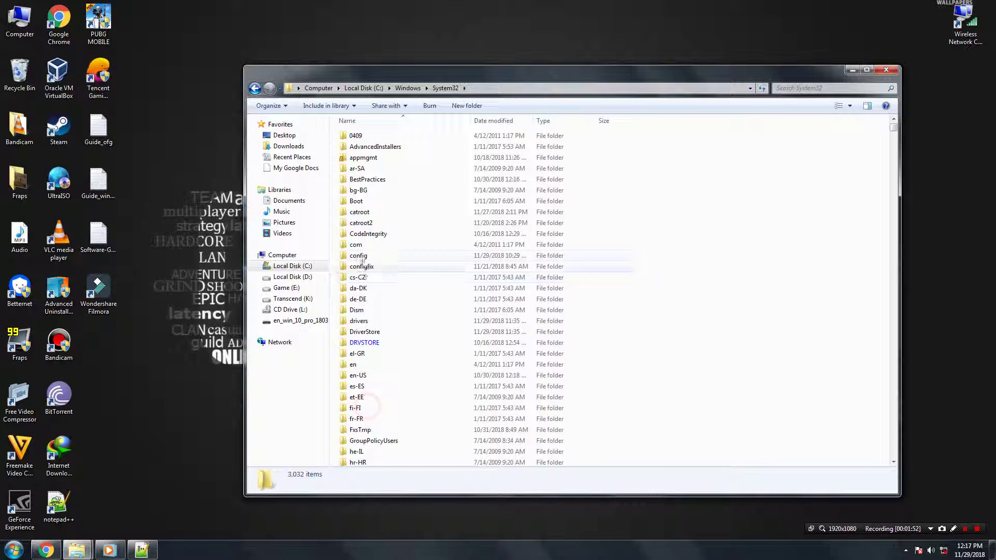
pyautogui.click(369, 322)
pyautogui.doubleClick(362, 322)
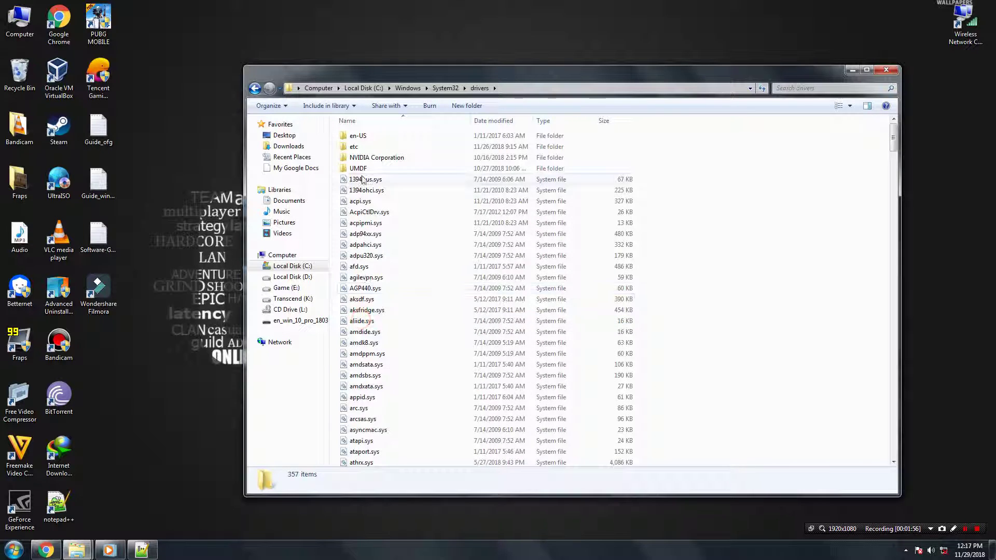
pyautogui.click(356, 148)
pyautogui.doubleClick(356, 148)
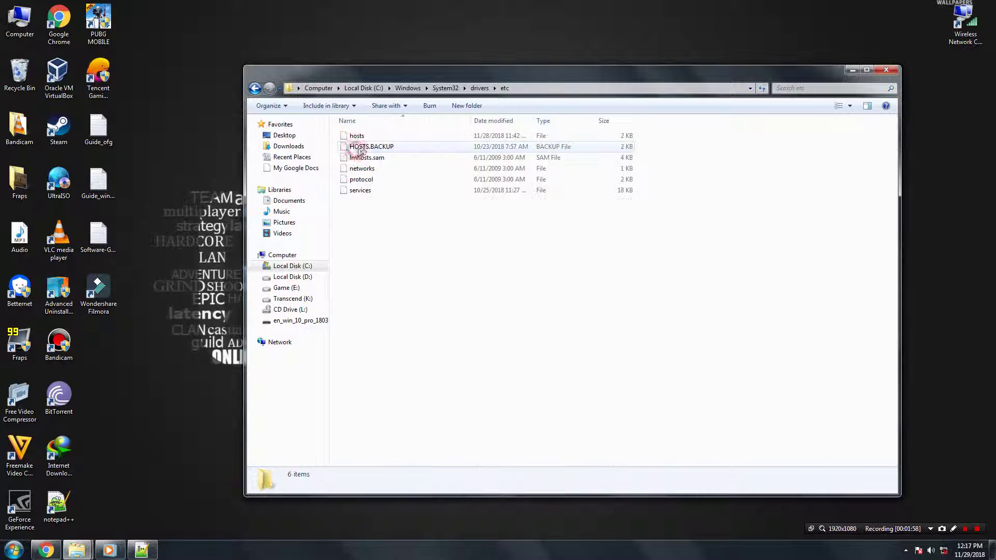
# Move the hosts file from the etc folder to the desktop, granting administrator permission.
pyautogui.rightClick(357, 136)
pyautogui.click(381, 263)
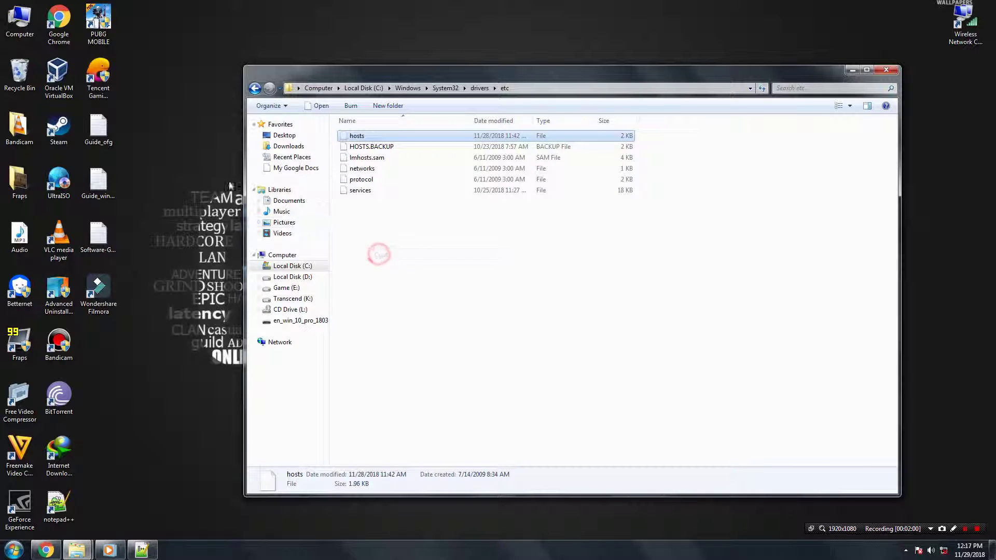
pyautogui.rightClick(176, 109)
pyautogui.click(192, 158)
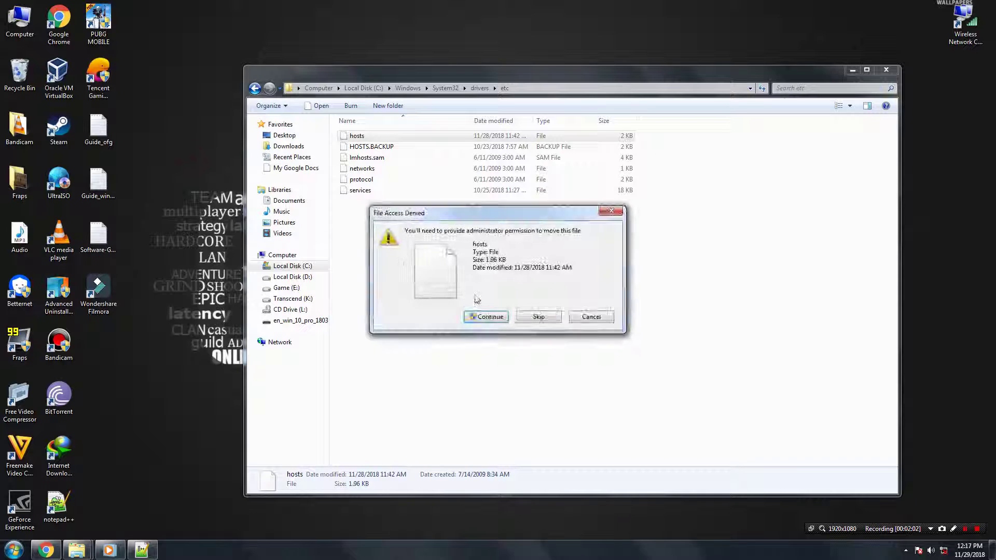
pyautogui.click(493, 314)
# Open the hosts file on the desktop in Notepad.
pyautogui.rightClick(99, 347)
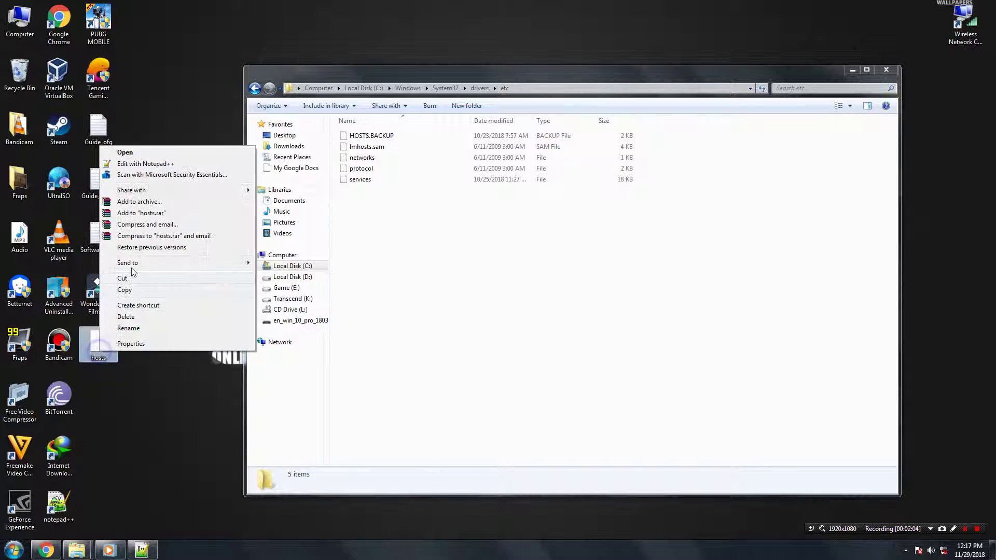
pyautogui.click(125, 152)
pyautogui.doubleClick(389, 225)
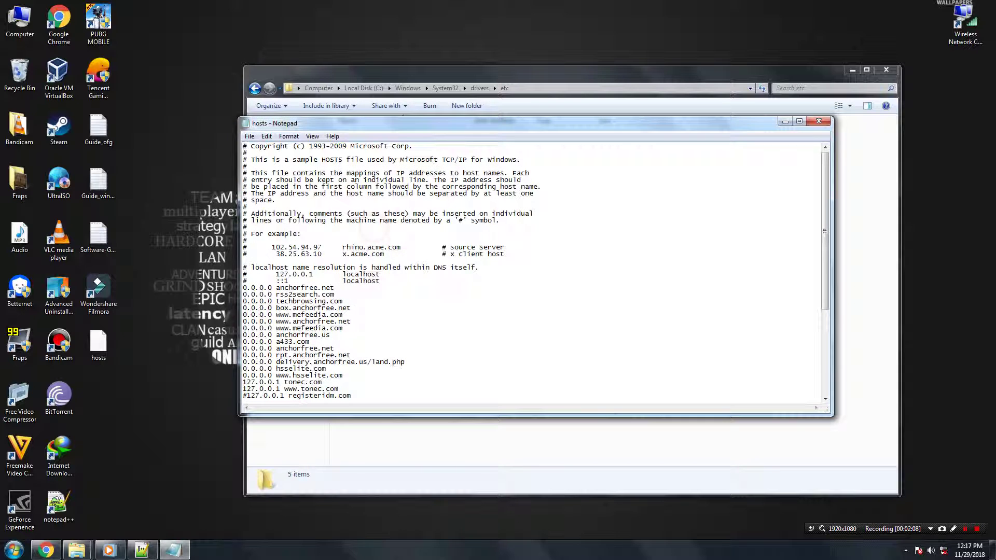
# Copy the four 127.0.0.1 wondershare.com host block lines from the Readme in Notepad++ and minimize the editor.
pyautogui.click(142, 549)
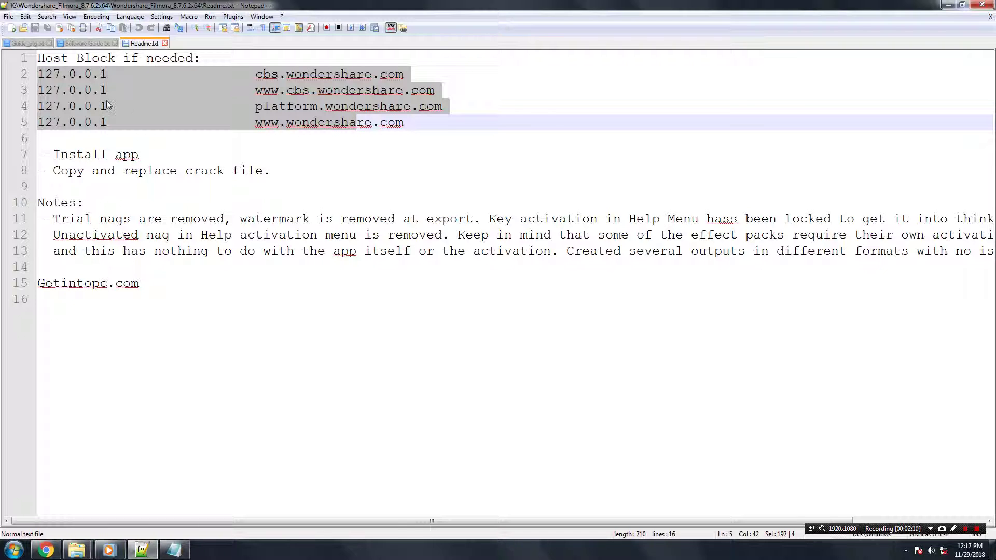
pyautogui.rightClick(94, 88)
pyautogui.moveTo(405, 126); pyautogui.dragTo(38, 75)
pyautogui.rightClick(66, 76)
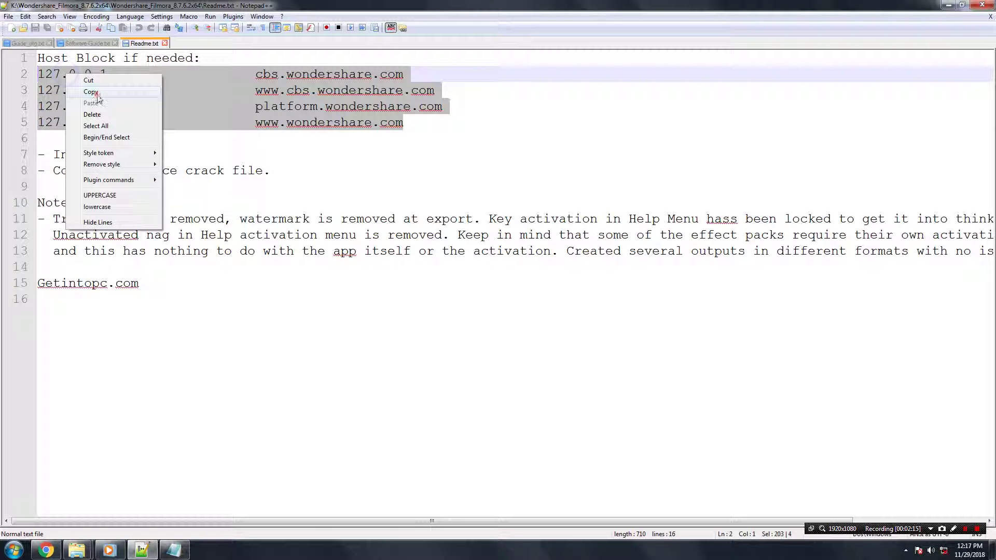
pyautogui.click(96, 89)
pyautogui.click(948, 5)
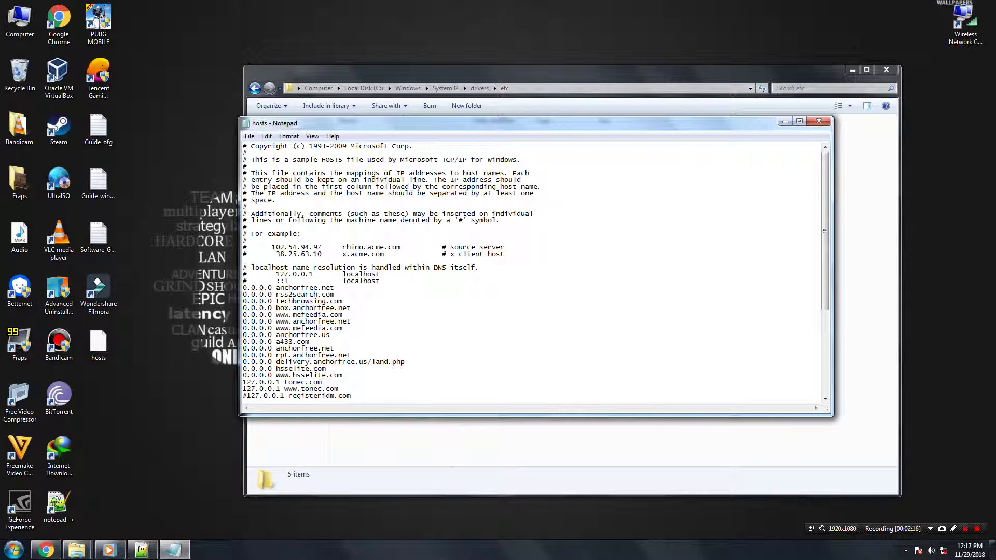
# Paste the copied wondershare.com entries at the end of the hosts file, save it, and close Notepad.
pyautogui.scroll(-7, 534, 270)
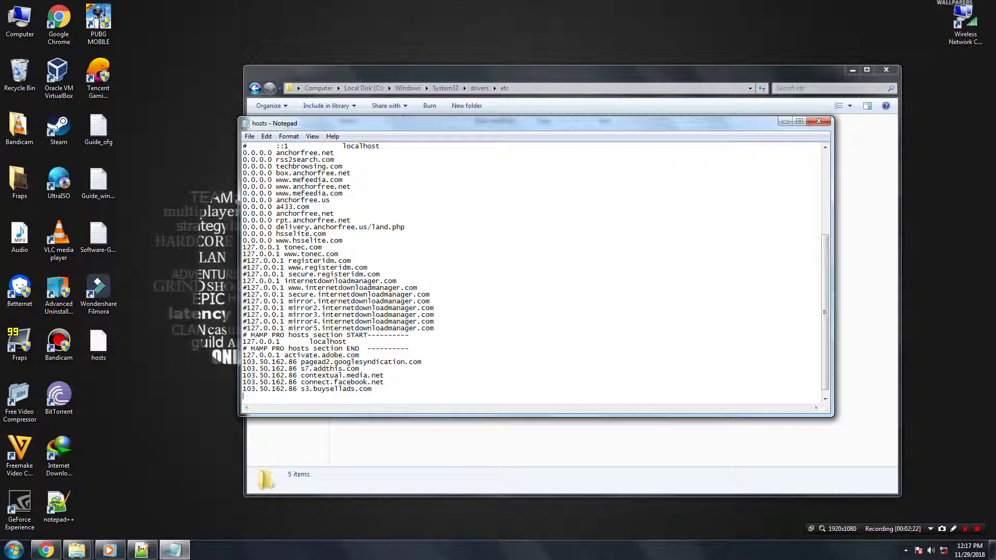
pyautogui.hotkey('ctrl', 'v')
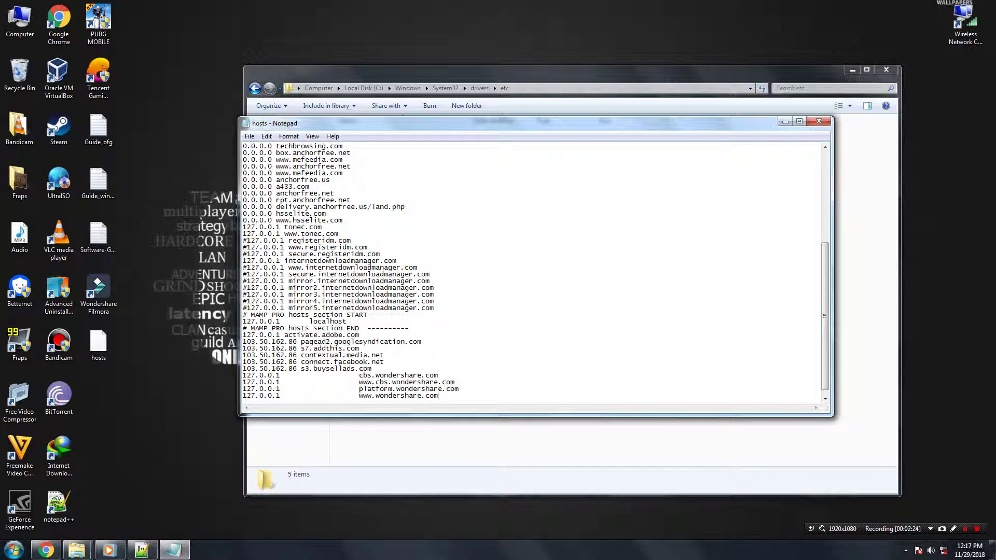
pyautogui.click(250, 138)
pyautogui.click(276, 173)
pyautogui.click(819, 121)
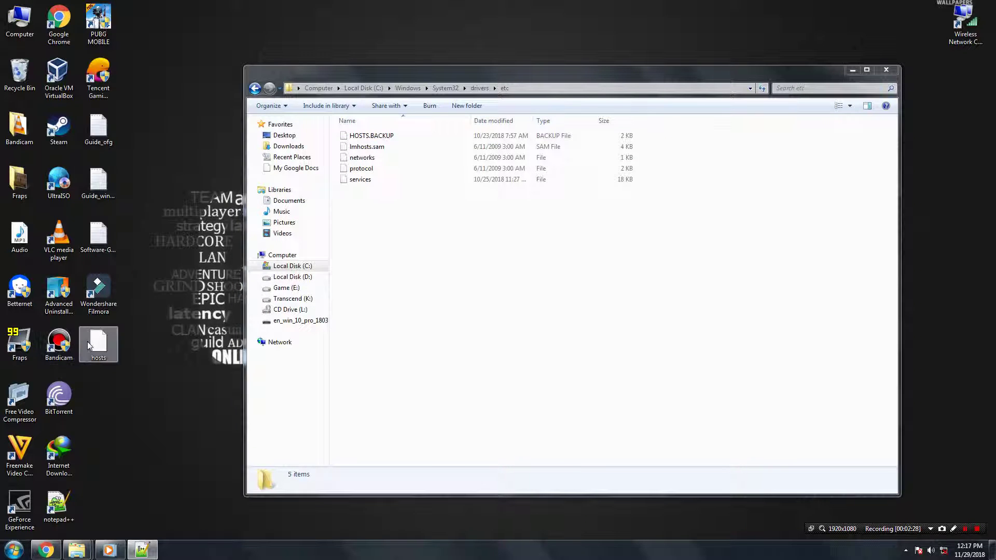
# Move the edited hosts file from the desktop back into the etc folder with administrator permission and close the folder window.
pyautogui.rightClick(89, 343)
pyautogui.click(115, 268)
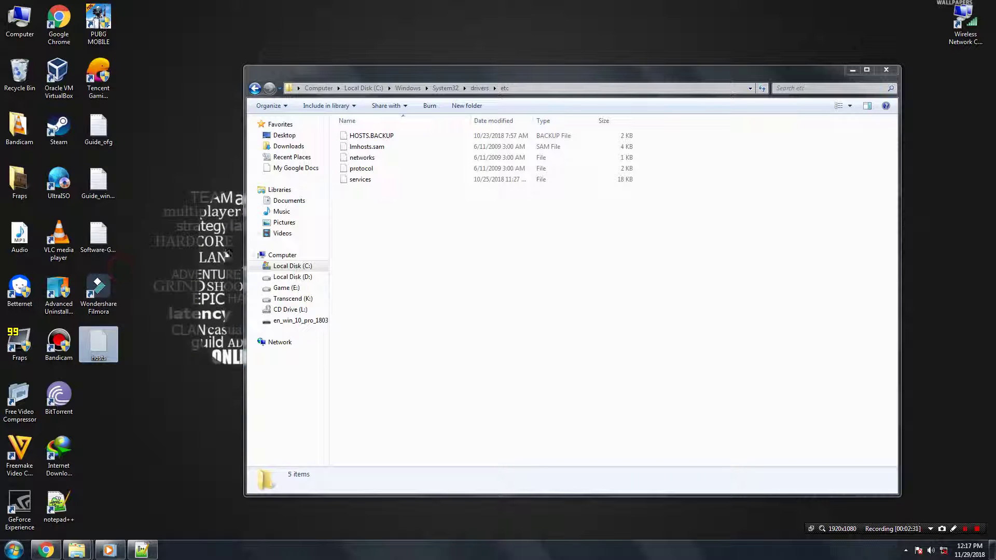
pyautogui.click(427, 237)
pyautogui.rightClick(427, 237)
pyautogui.click(450, 307)
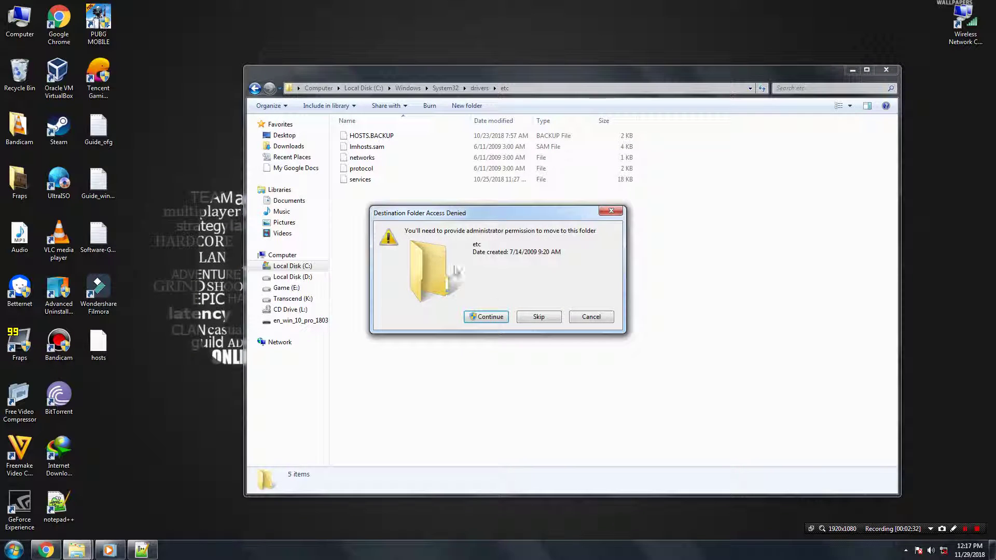
pyautogui.click(493, 318)
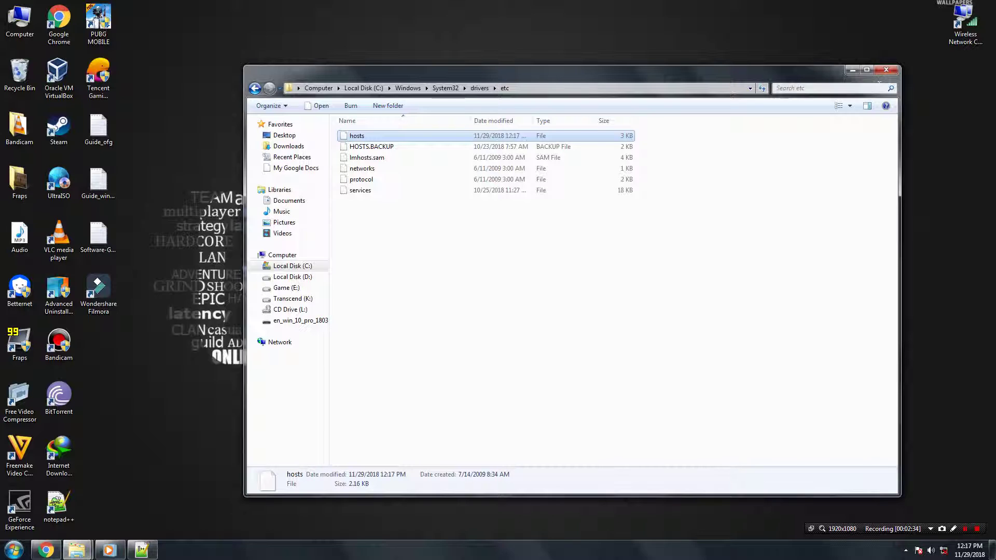
pyautogui.click(886, 70)
# Copy the Filmora application from the Crack folder of Wondershare_Filmora_8.7.6.2x64.
pyautogui.click(78, 550)
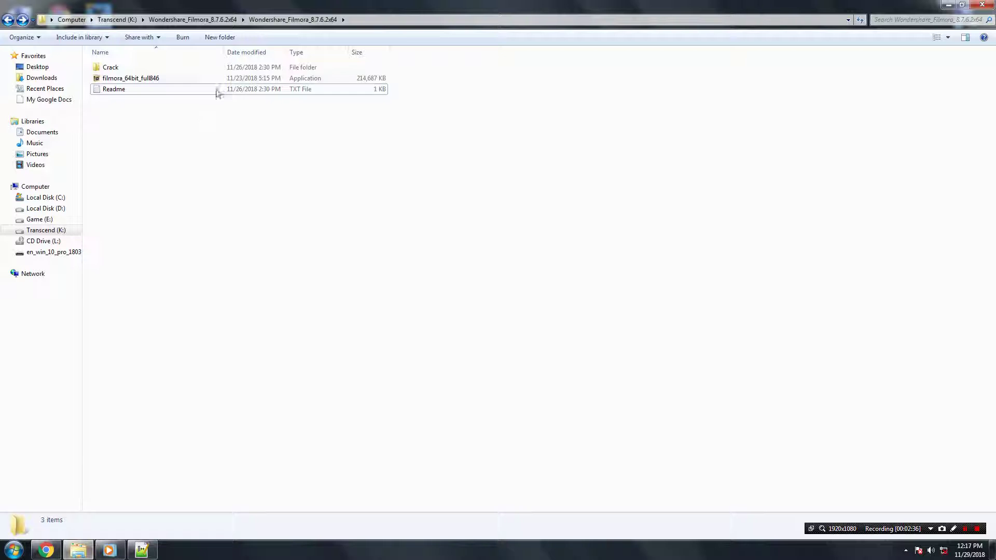
pyautogui.doubleClick(111, 67)
pyautogui.click(111, 68)
pyautogui.rightClick(111, 68)
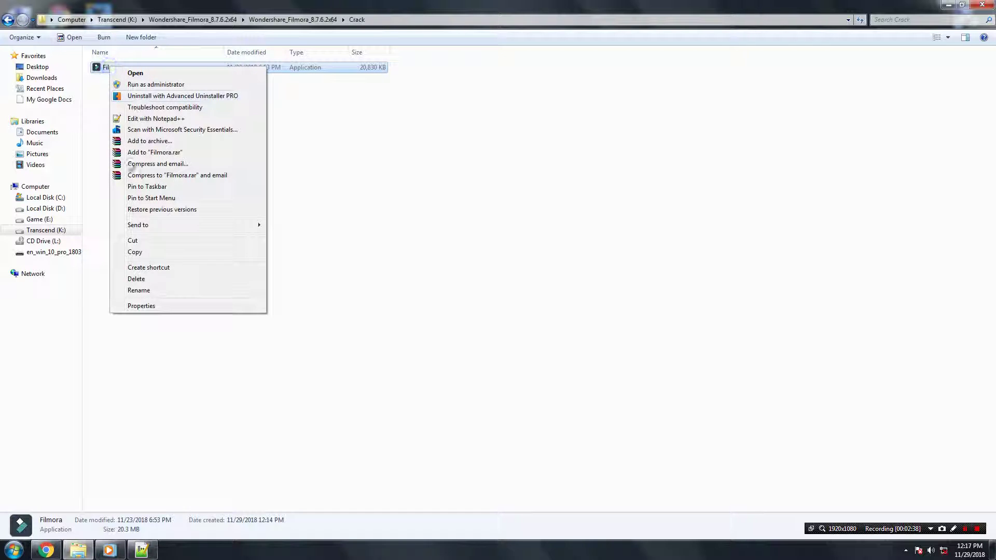
pyautogui.click(136, 251)
pyautogui.click(421, 166)
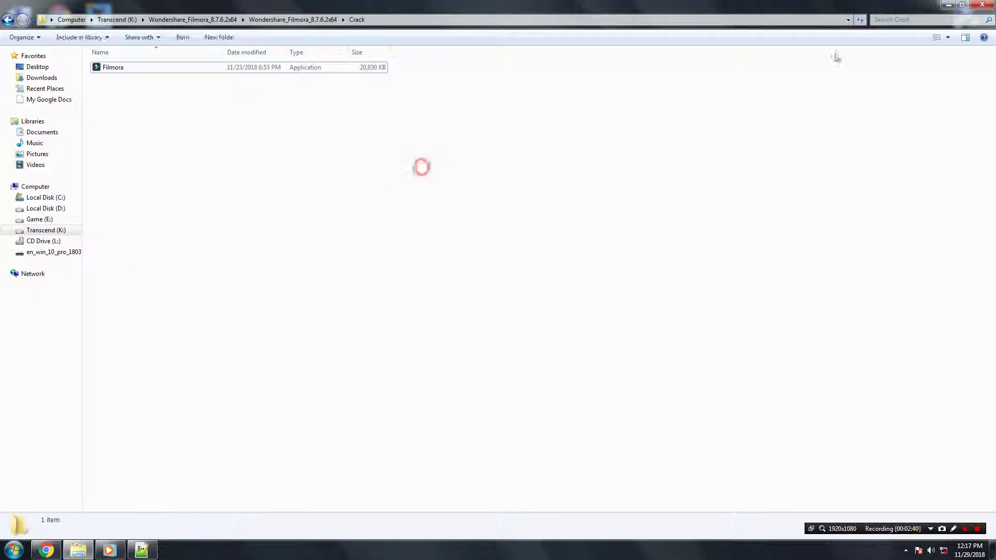
# Open the file location of the Wondershare Filmora desktop shortcut and paste the copied Filmora application there, replacing the existing file.
pyautogui.click(956, 5)
pyautogui.rightClick(101, 299)
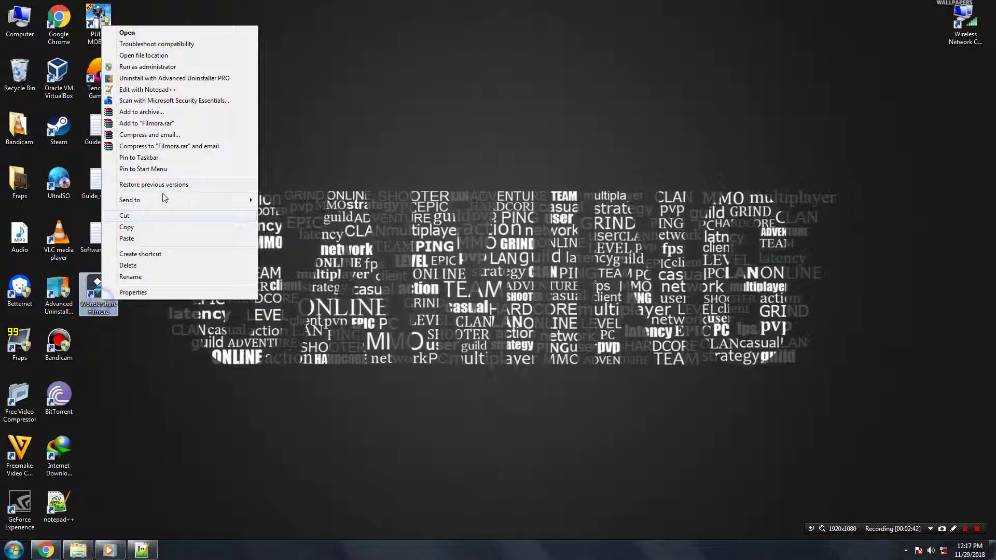
pyautogui.click(160, 55)
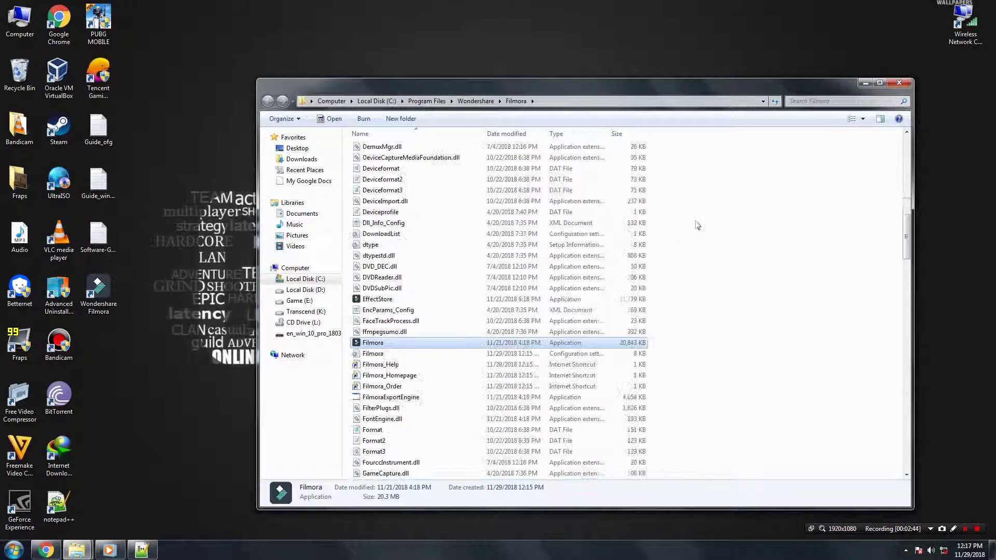
pyautogui.rightClick(690, 185)
pyautogui.click(729, 265)
pyautogui.click(446, 221)
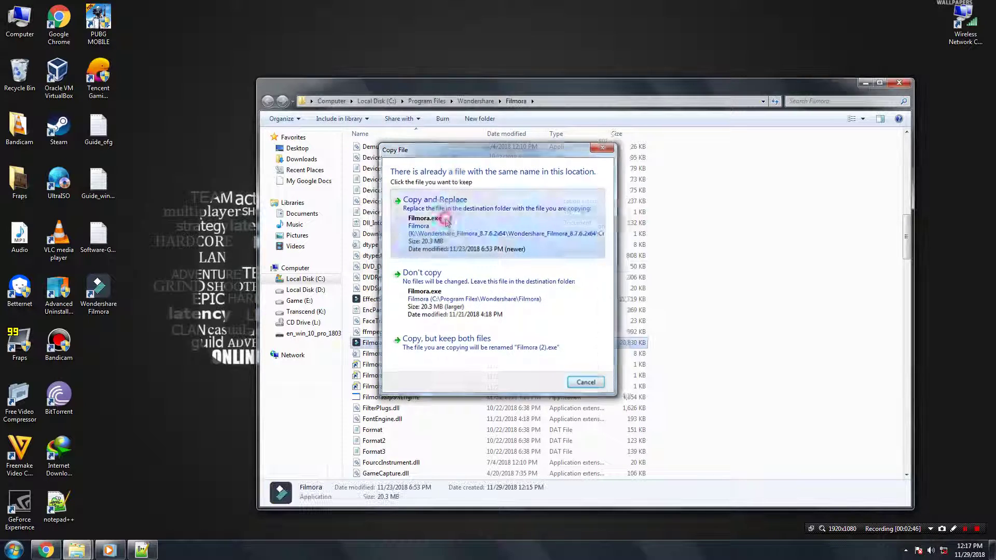
# Run the replaced Filmora application as administrator, start Easy Mode, and dismiss the connection message.
pyautogui.rightClick(375, 343)
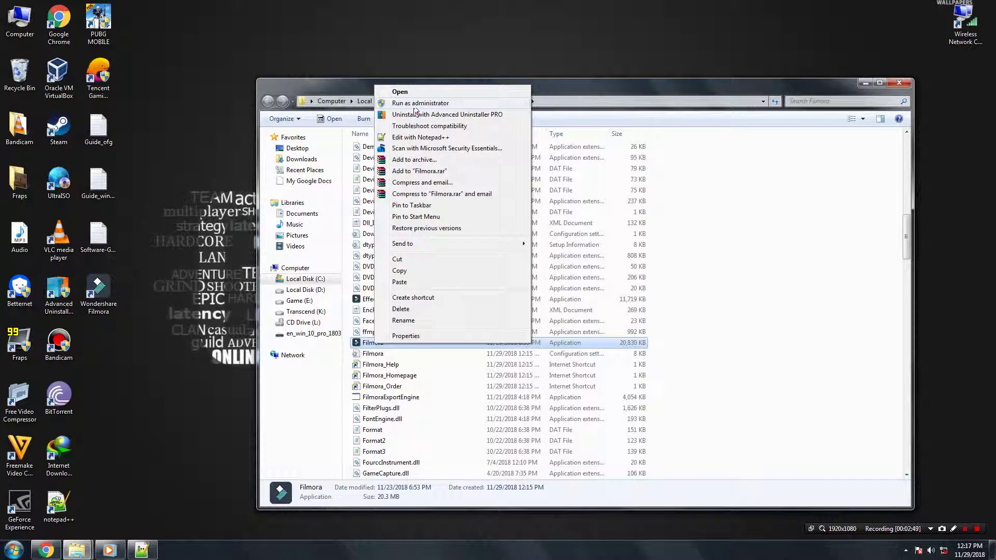
pyautogui.click(417, 103)
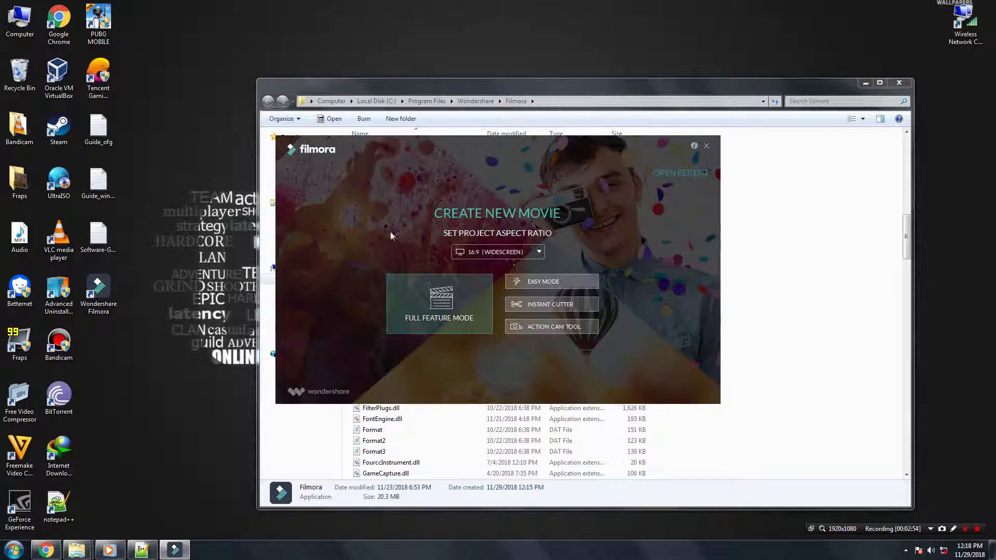
pyautogui.click(549, 280)
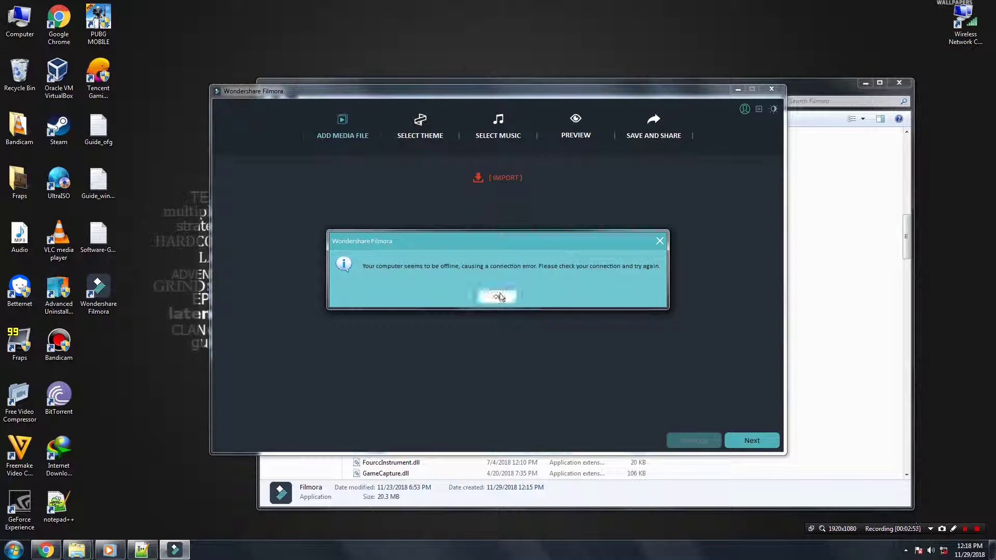
pyautogui.click(498, 296)
# Import the Wildlife video from the Sample Videos folder into the Easy Mode project.
pyautogui.click(498, 269)
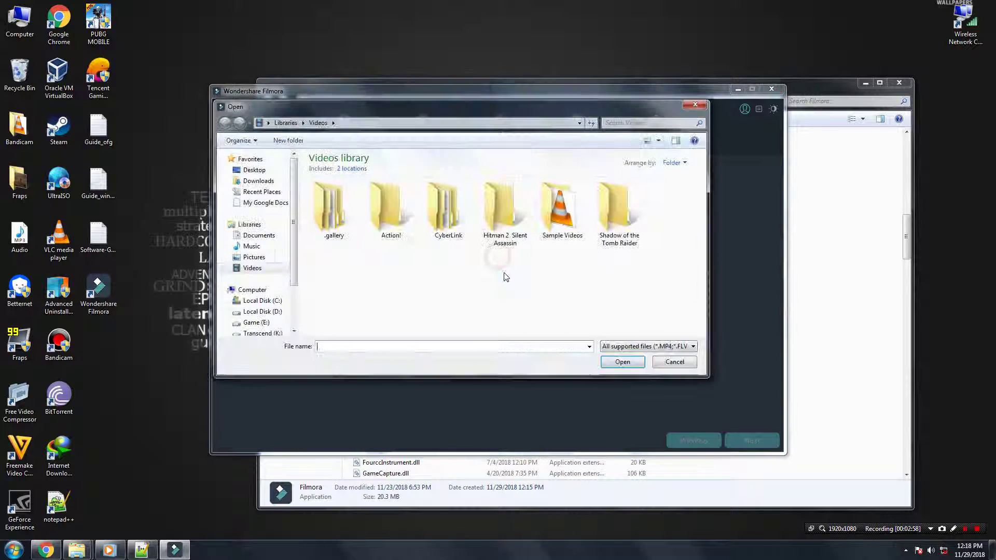
pyautogui.doubleClick(562, 212)
pyautogui.doubleClick(358, 222)
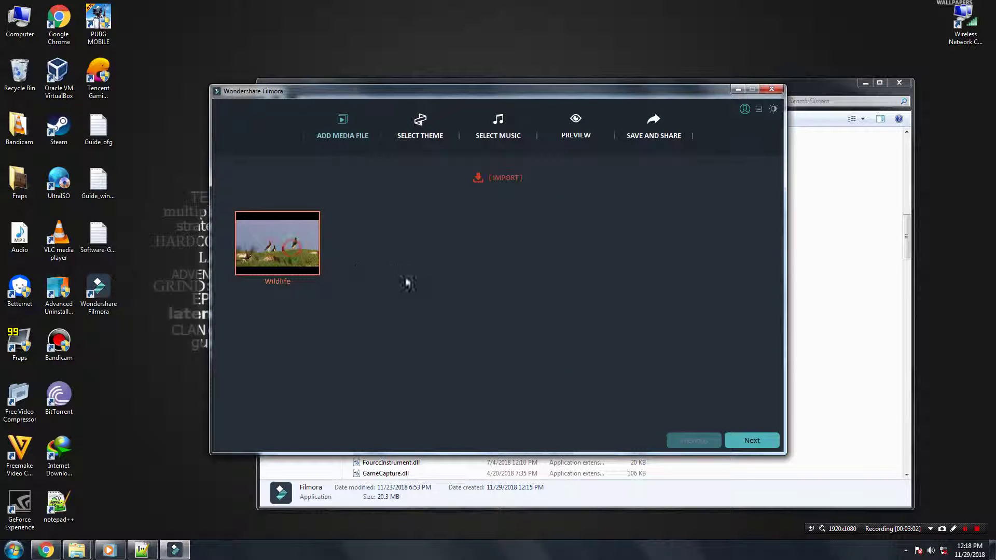
# Try the Sport and Happy themes on the Easy Mode project, dismiss the connection message, and close Easy Mode for the full editor.
pyautogui.click(752, 440)
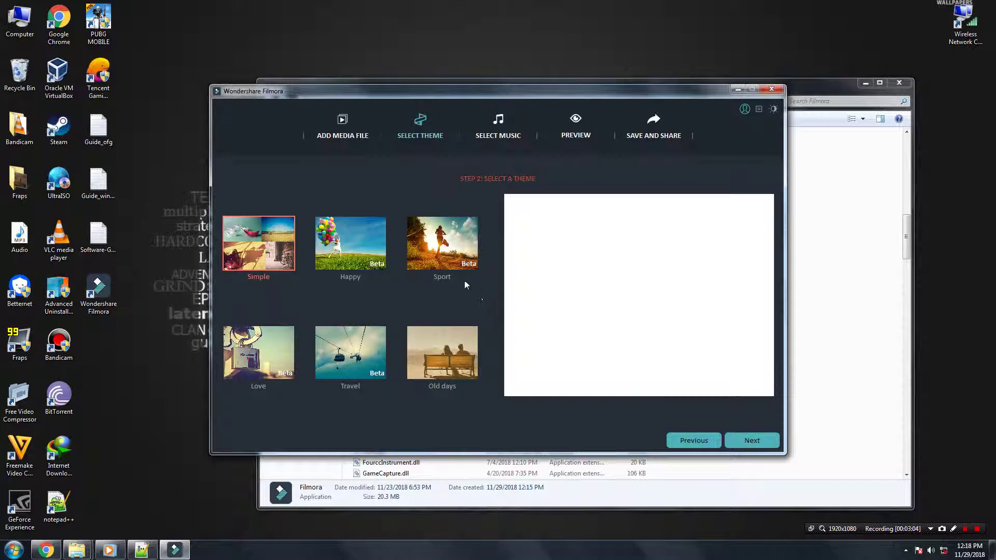
pyautogui.click(456, 268)
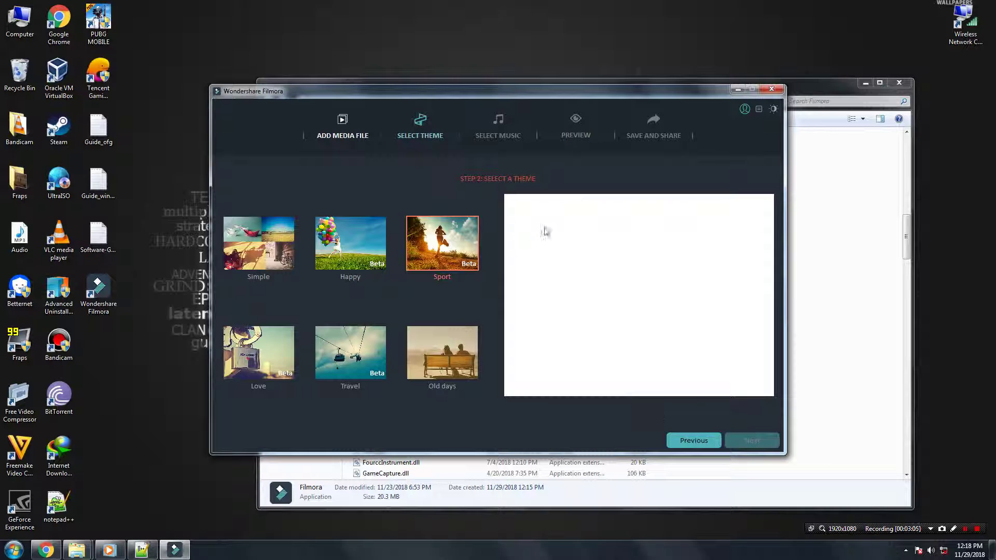
pyautogui.click(351, 244)
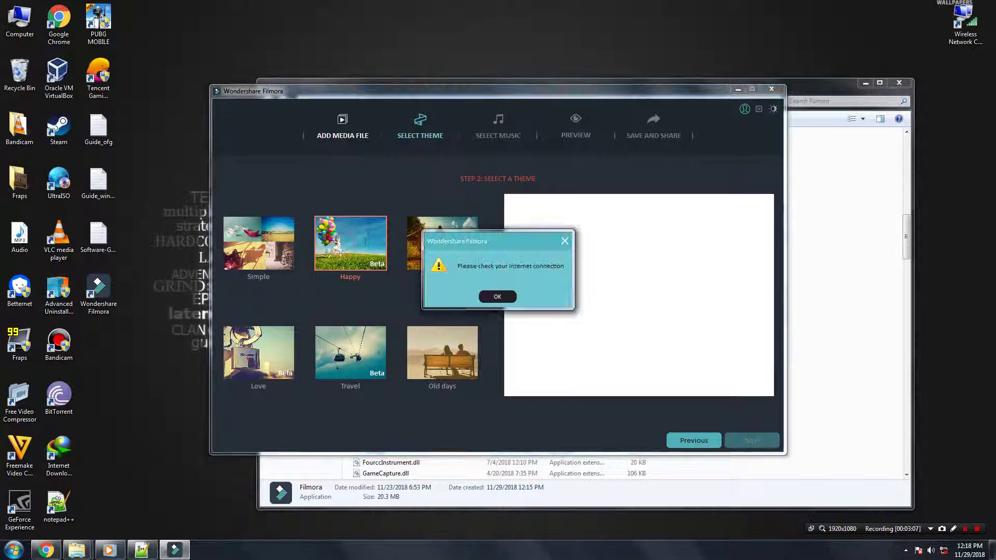
pyautogui.click(489, 300)
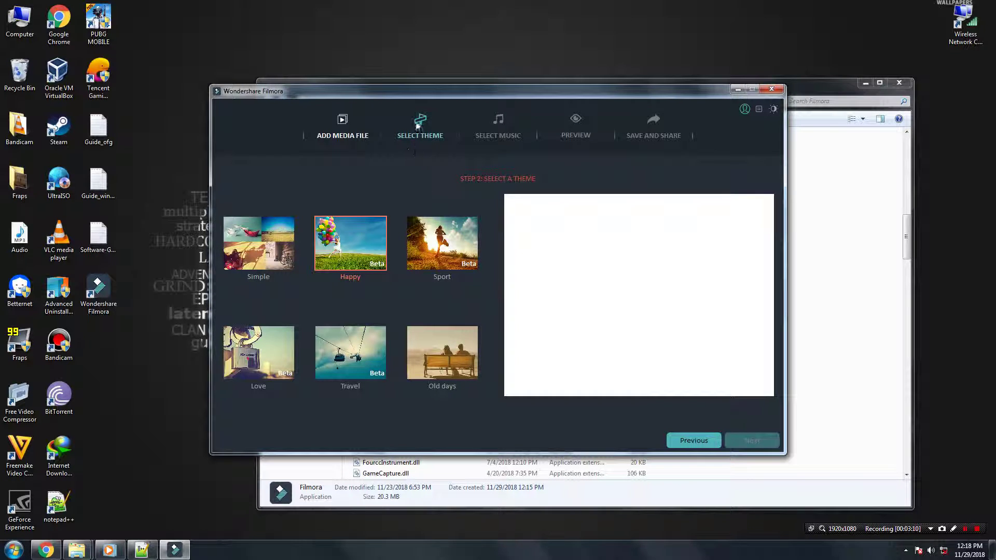
pyautogui.click(344, 122)
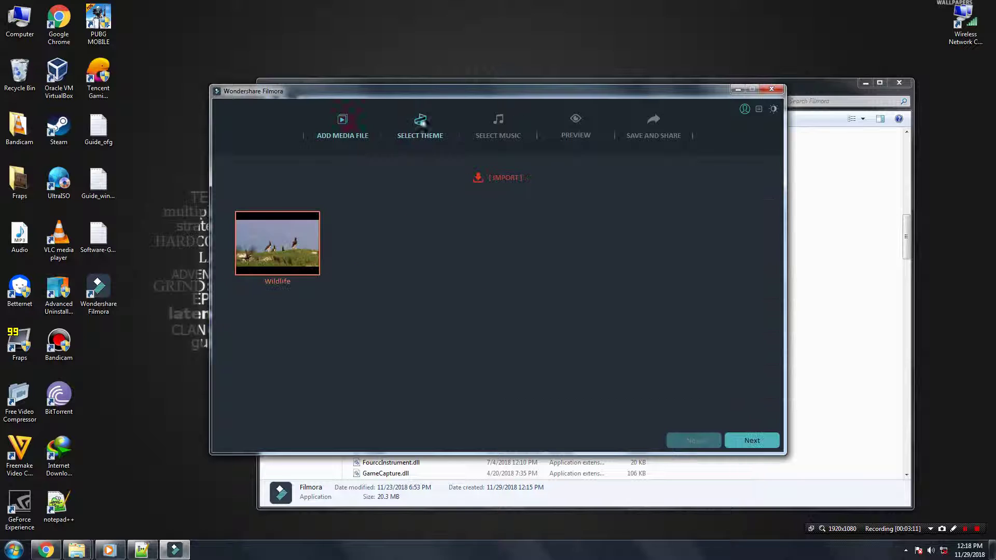
pyautogui.click(772, 90)
pyautogui.click(474, 295)
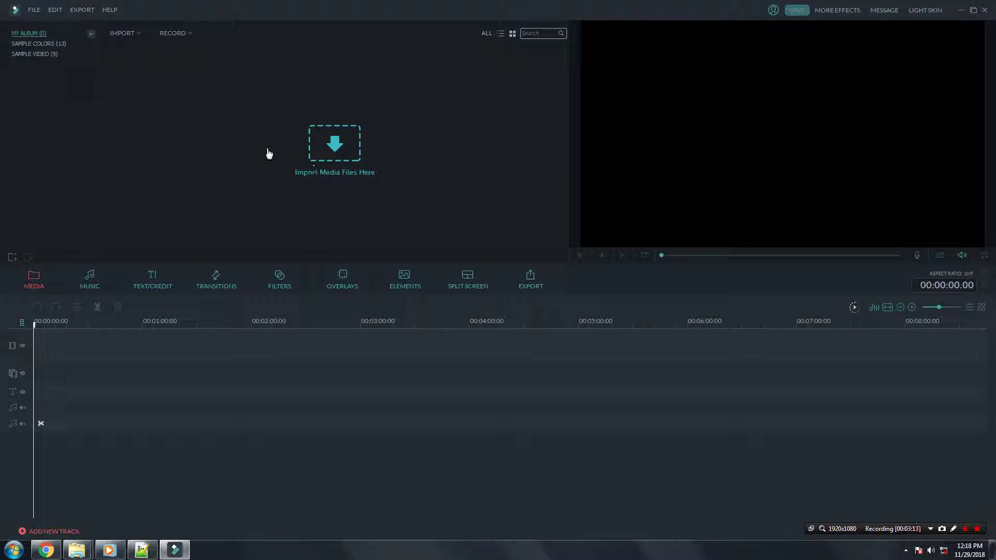
# Import the Wildlife video from the Sample Videos folder into the full editor's media album and play its preview.
pyautogui.click(332, 146)
pyautogui.doubleClick(130, 127)
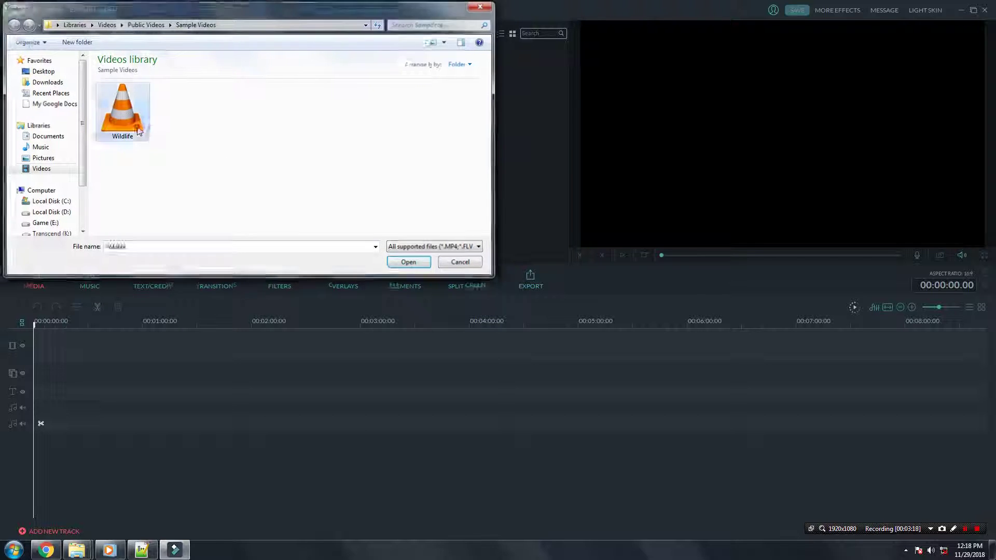
pyautogui.doubleClick(155, 70)
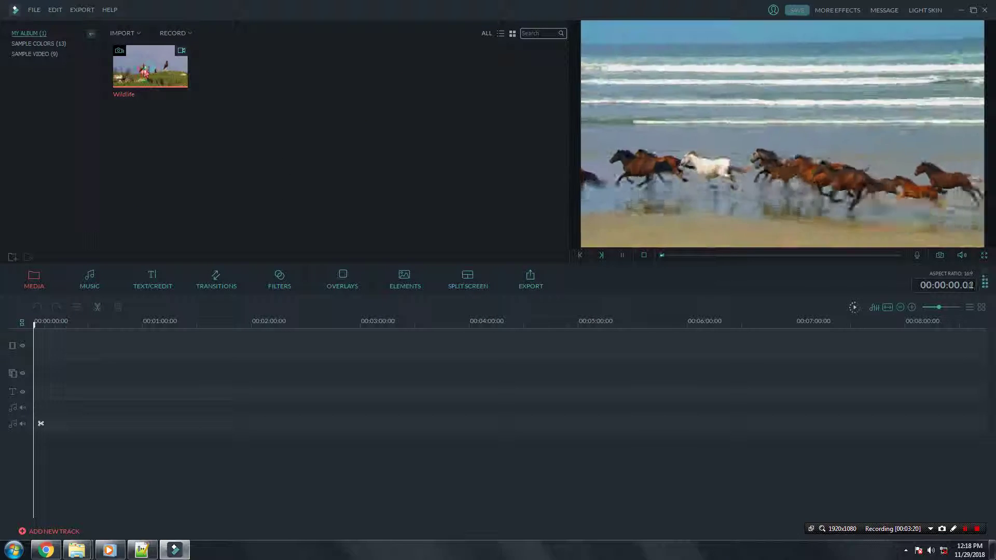